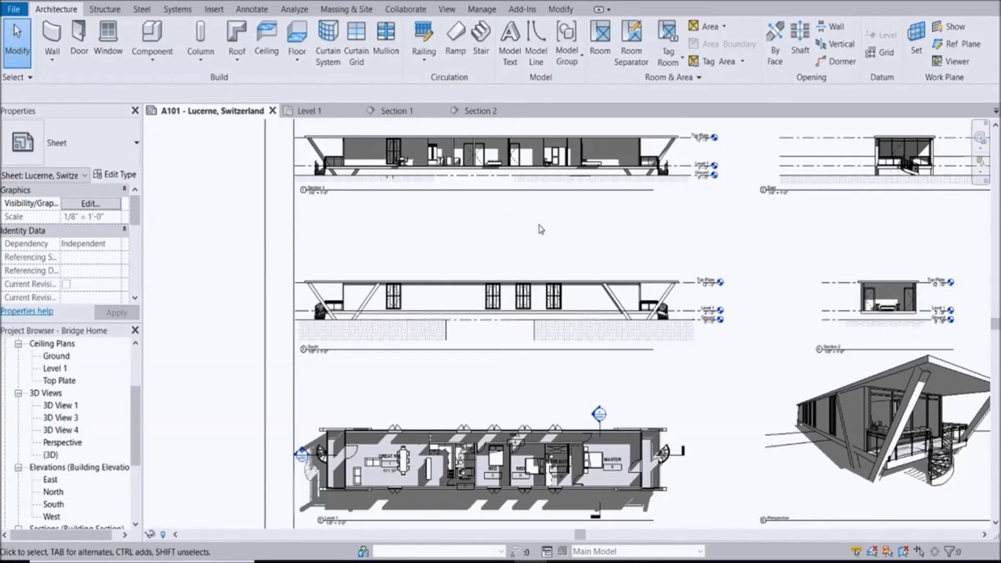
# Switch to the Level 1 floor plan view.
pyautogui.scroll(-2, 396, 252)
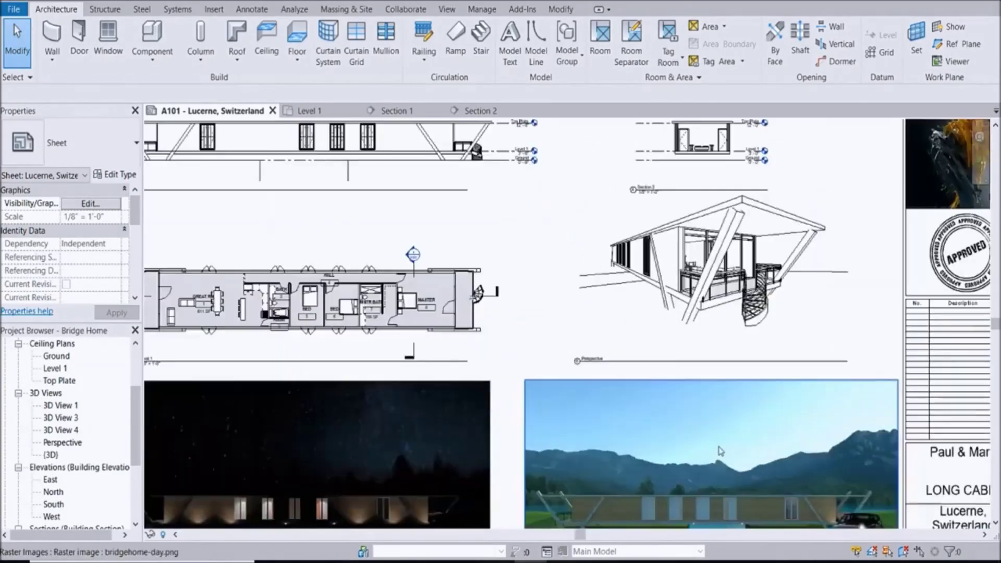
pyautogui.scroll(2, 624, 441)
pyautogui.scroll(-1, 567, 336)
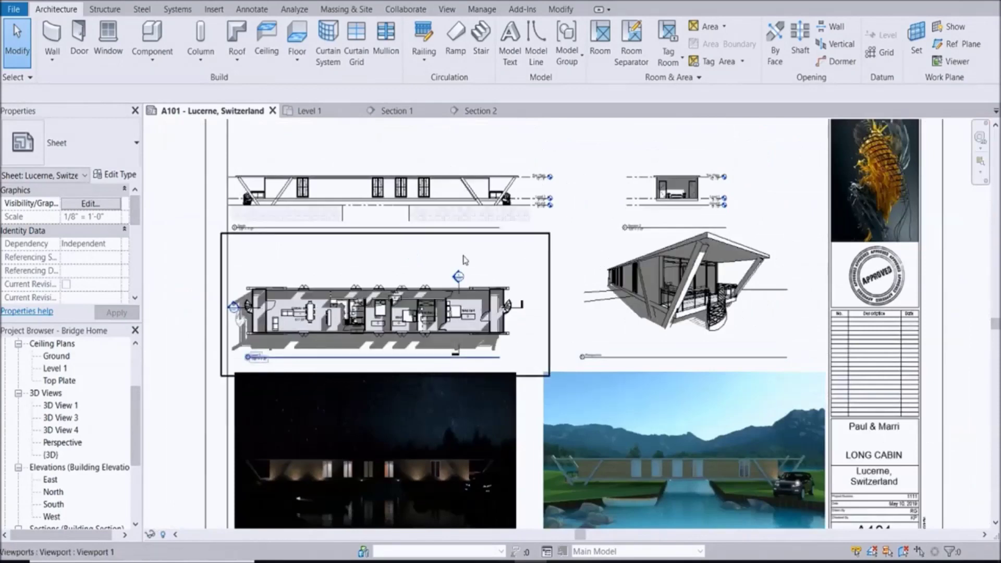
pyautogui.scroll(-2, 566, 336)
pyautogui.scroll(1, 688, 185)
pyautogui.scroll(4, 687, 185)
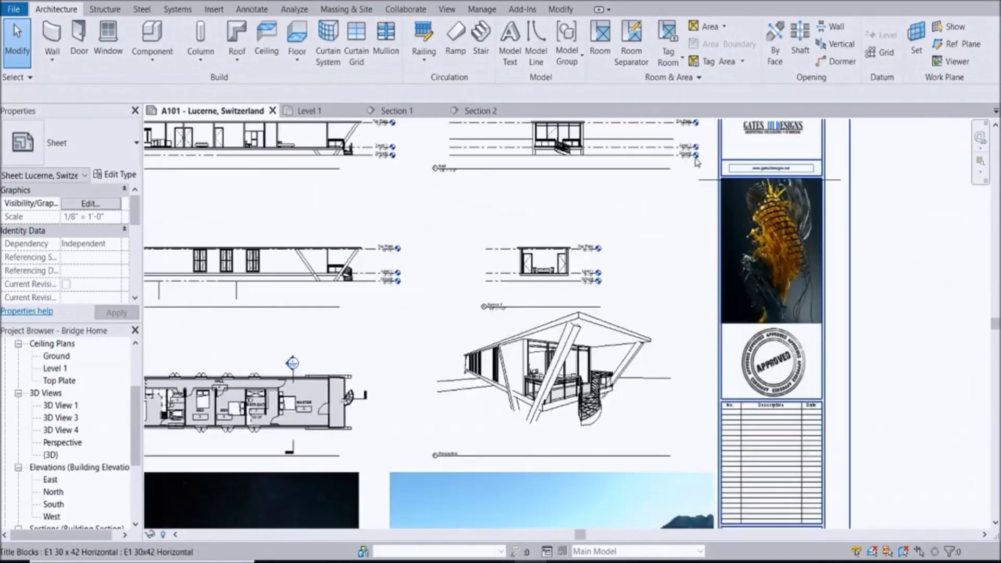
pyautogui.scroll(2, 658, 203)
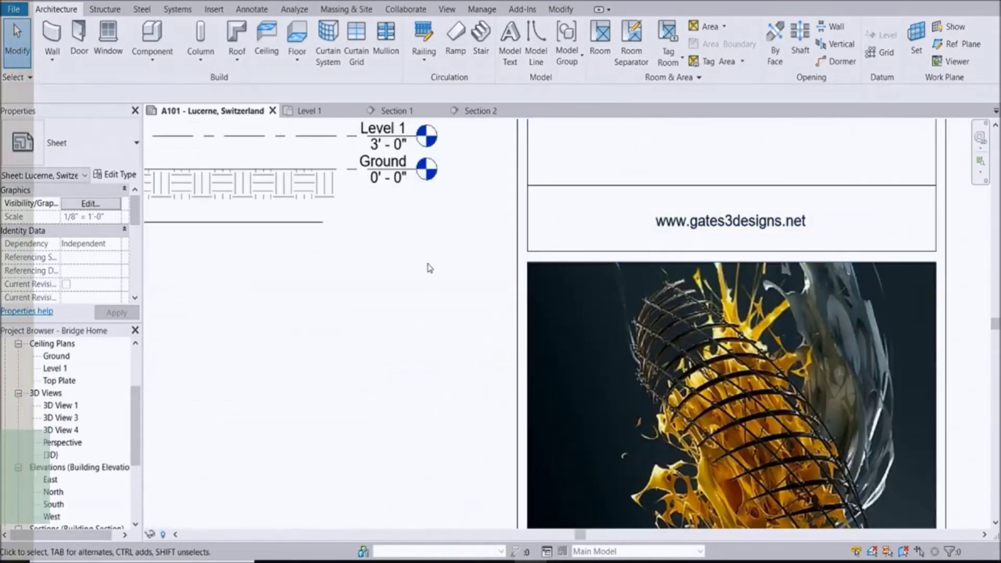
pyautogui.scroll(-5, 429, 267)
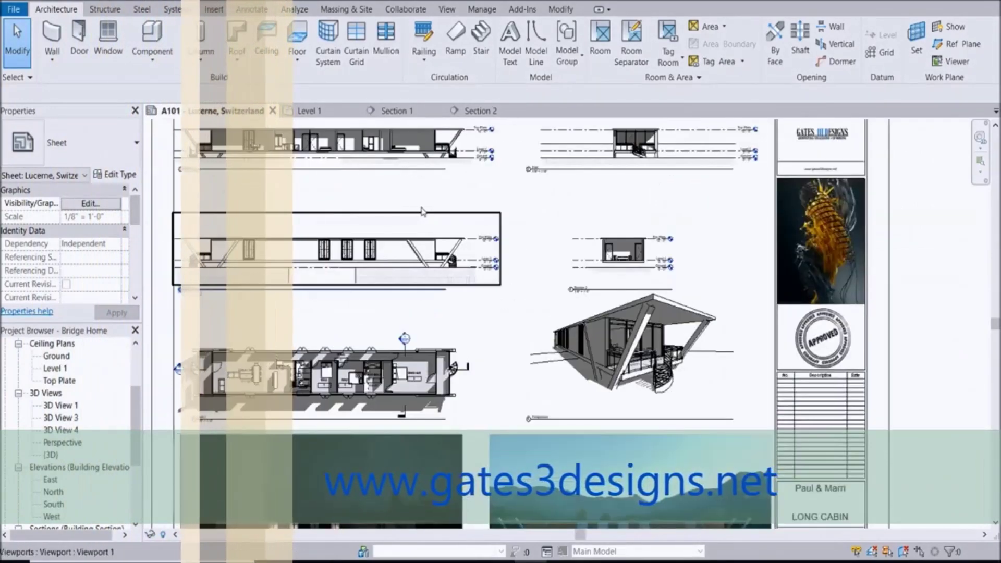
pyautogui.click(309, 110)
pyautogui.scroll(5, 279, 245)
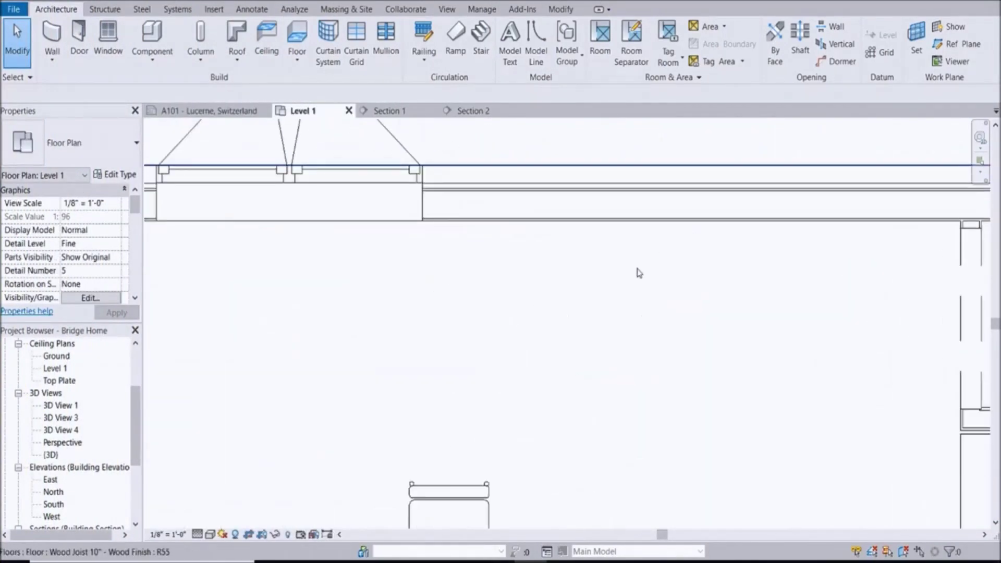
pyautogui.scroll(-5, 448, 287)
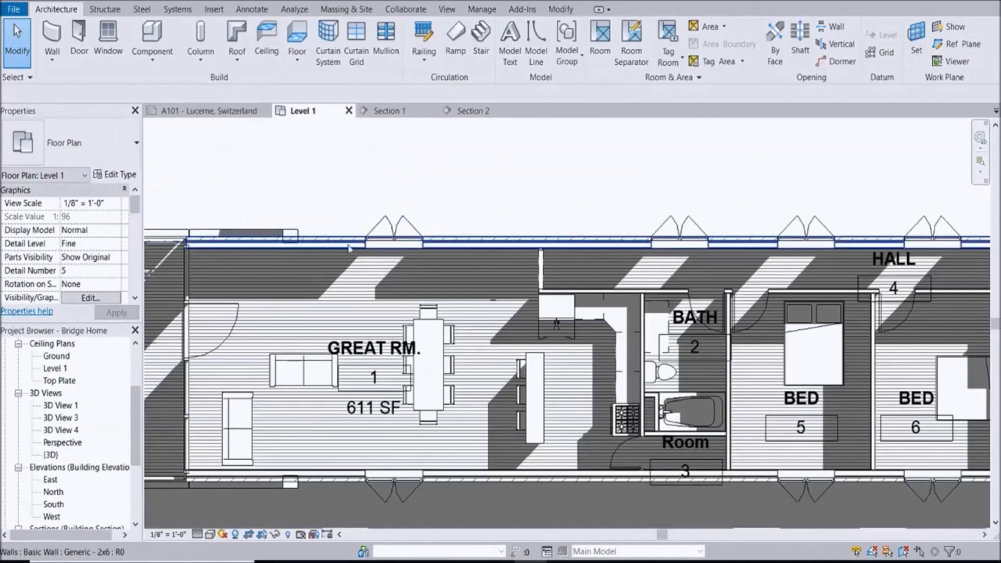
pyautogui.scroll(5, 393, 237)
pyautogui.scroll(1, 609, 269)
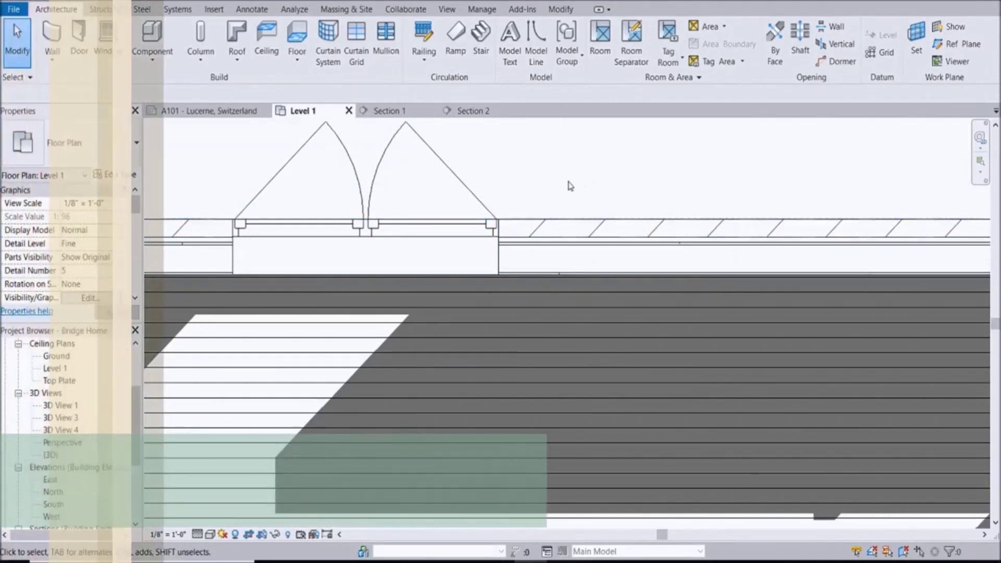
# Turn Thin Lines off with TL and zoom in on the top exterior wall.
pyautogui.press('t')
pyautogui.press('l')
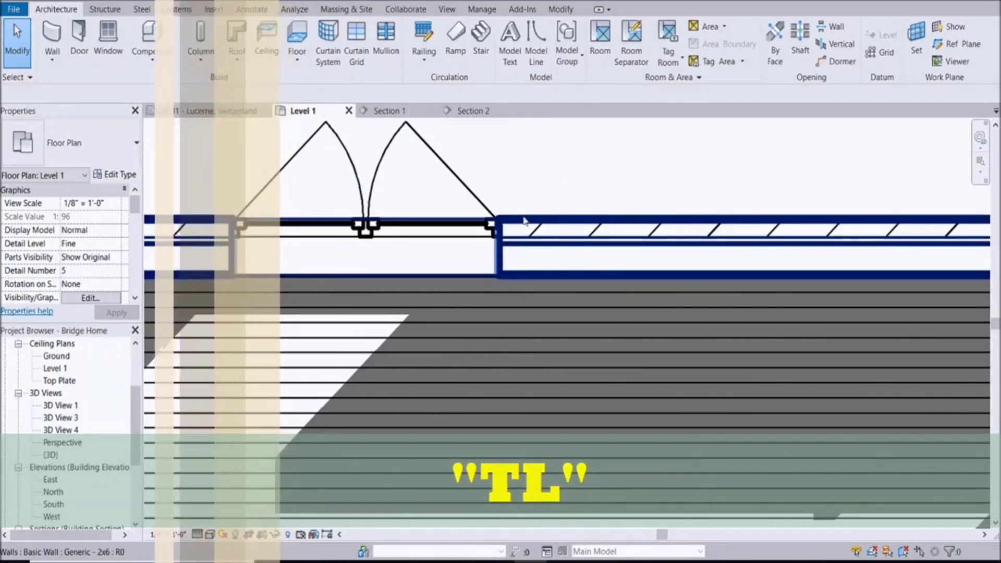
pyautogui.scroll(2, 635, 224)
pyautogui.scroll(1, 635, 224)
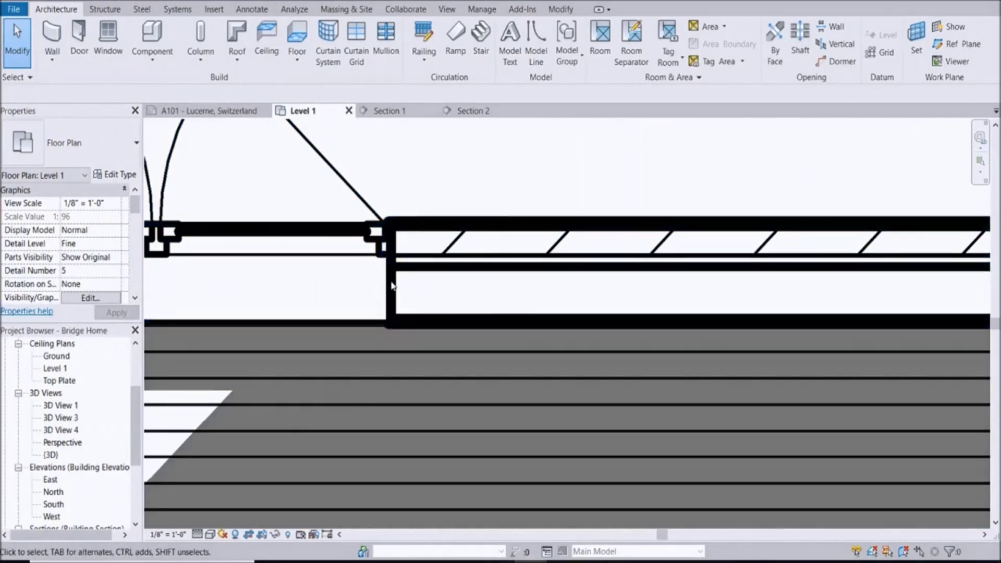
pyautogui.scroll(-3, 386, 278)
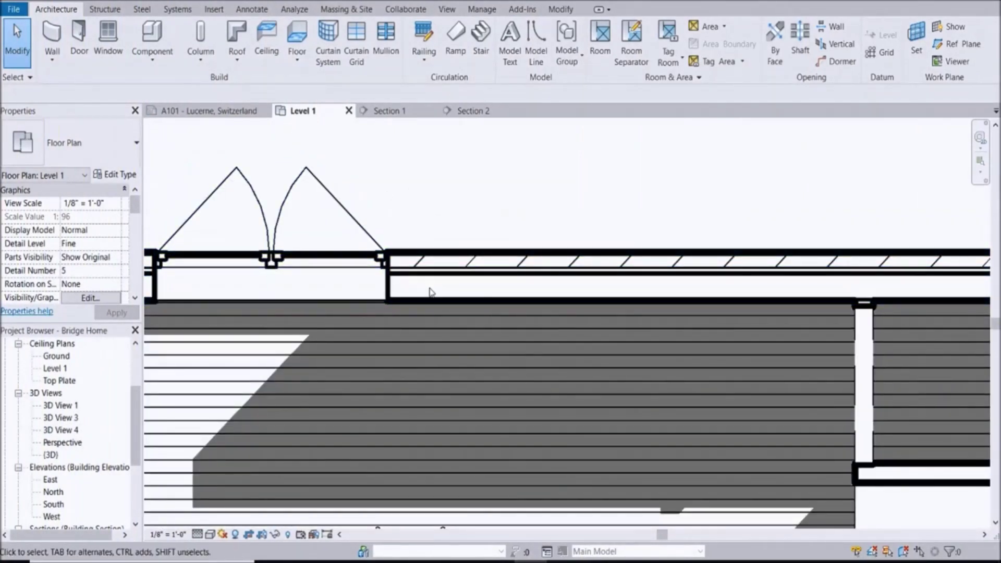
pyautogui.scroll(2, 412, 287)
pyautogui.scroll(-2, 394, 284)
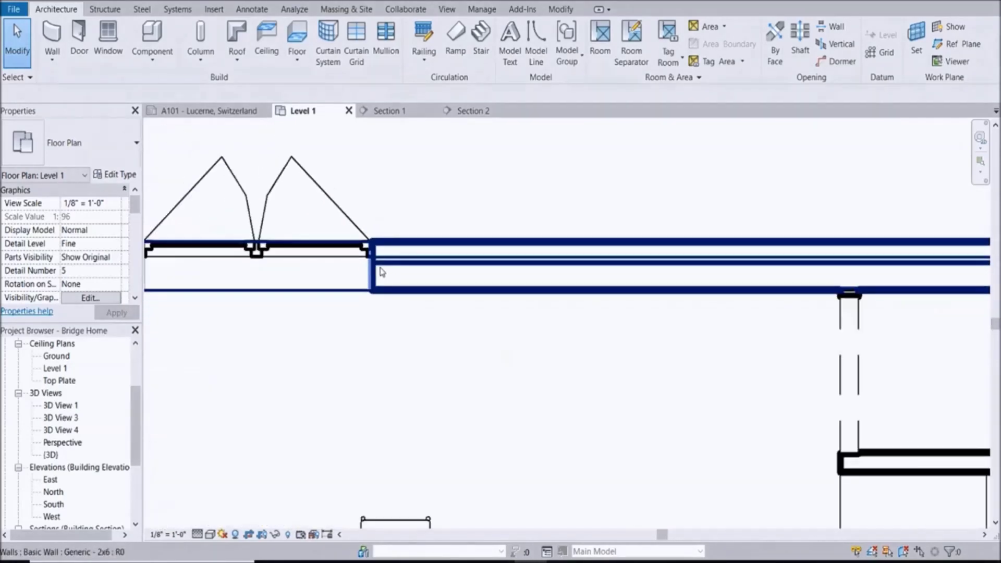
pyautogui.scroll(2, 387, 306)
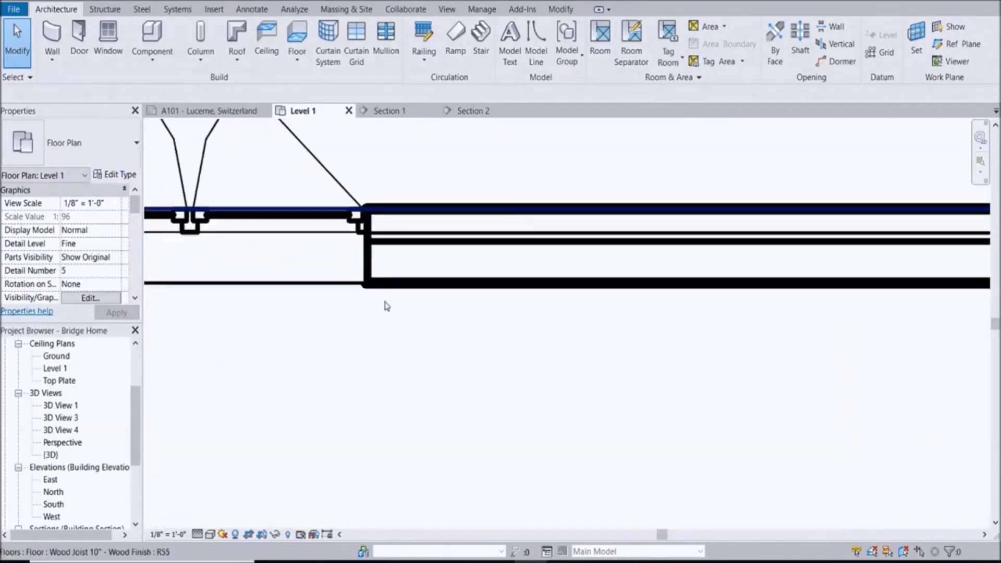
pyautogui.scroll(1, 387, 306)
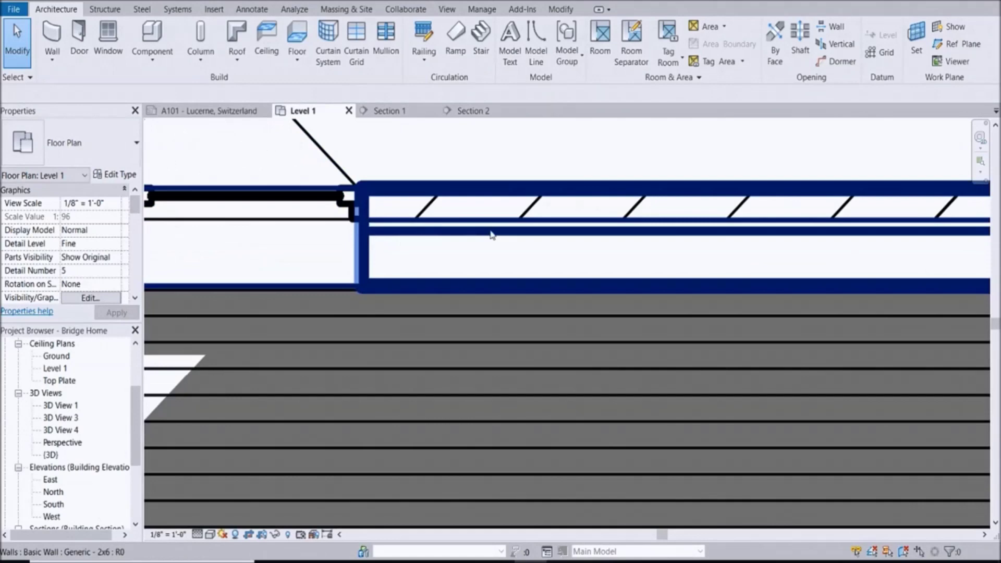
pyautogui.scroll(-1, 600, 233)
pyautogui.scroll(1, 597, 235)
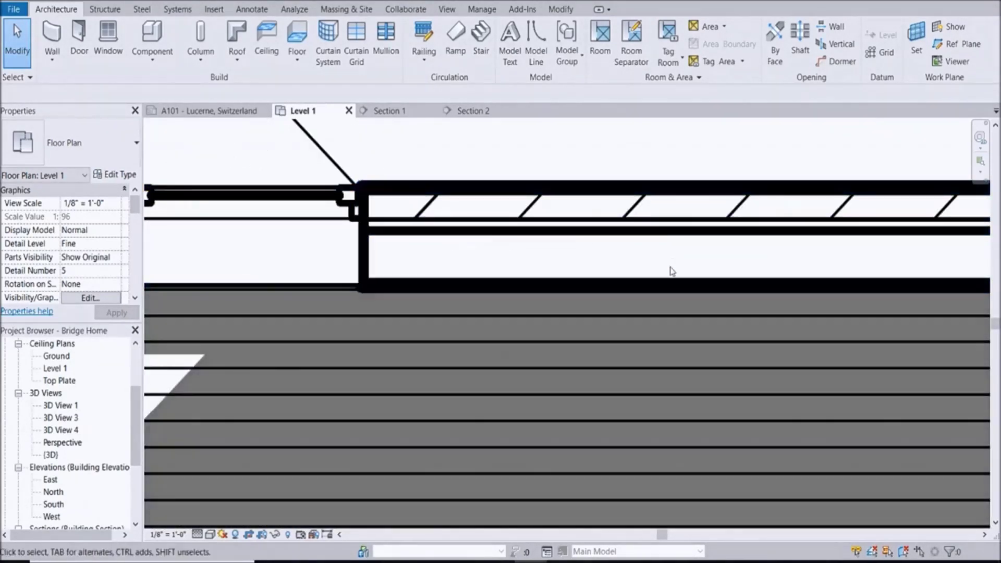
pyautogui.scroll(-2, 432, 276)
pyautogui.scroll(1, 672, 256)
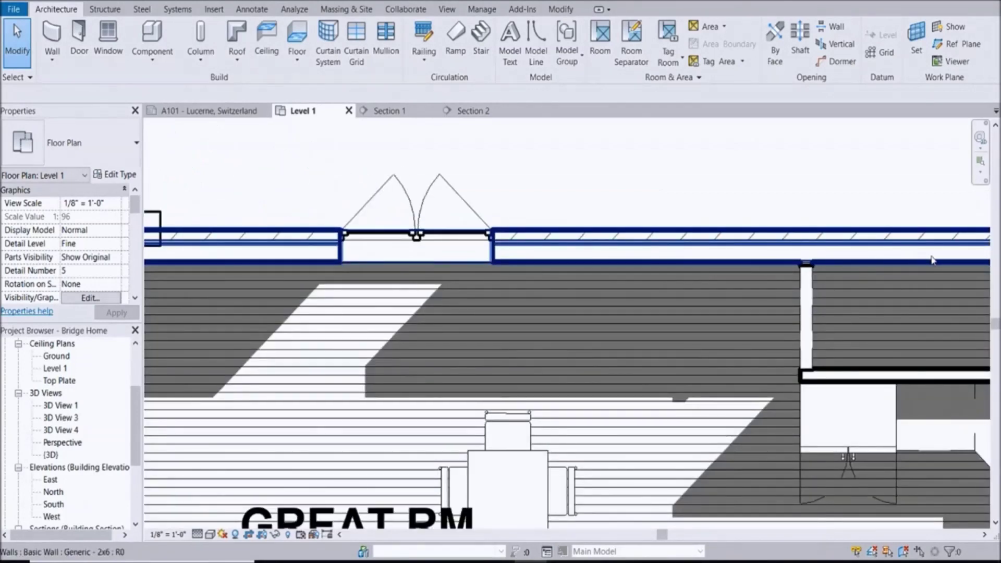
pyautogui.scroll(3, 522, 256)
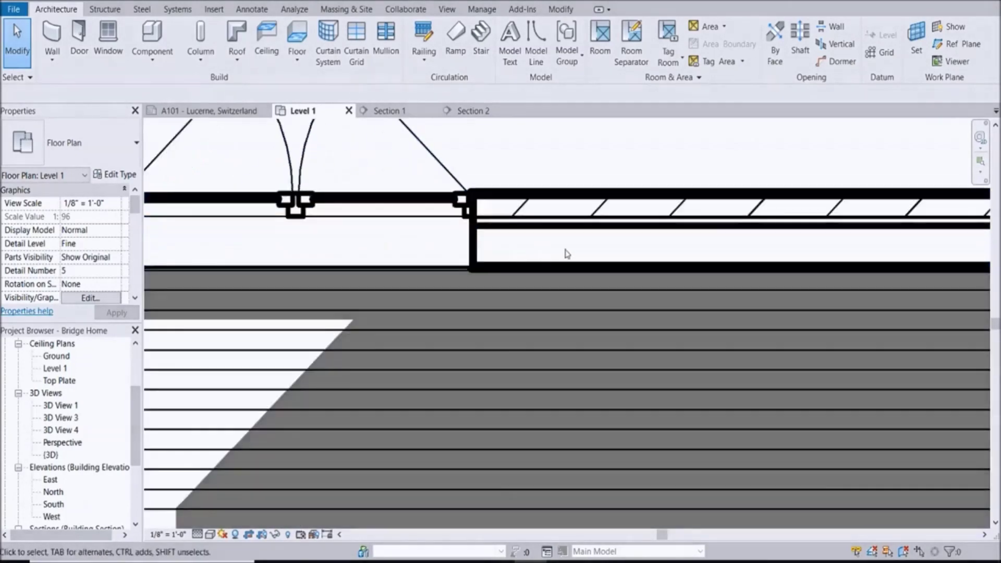
pyautogui.scroll(-2, 548, 272)
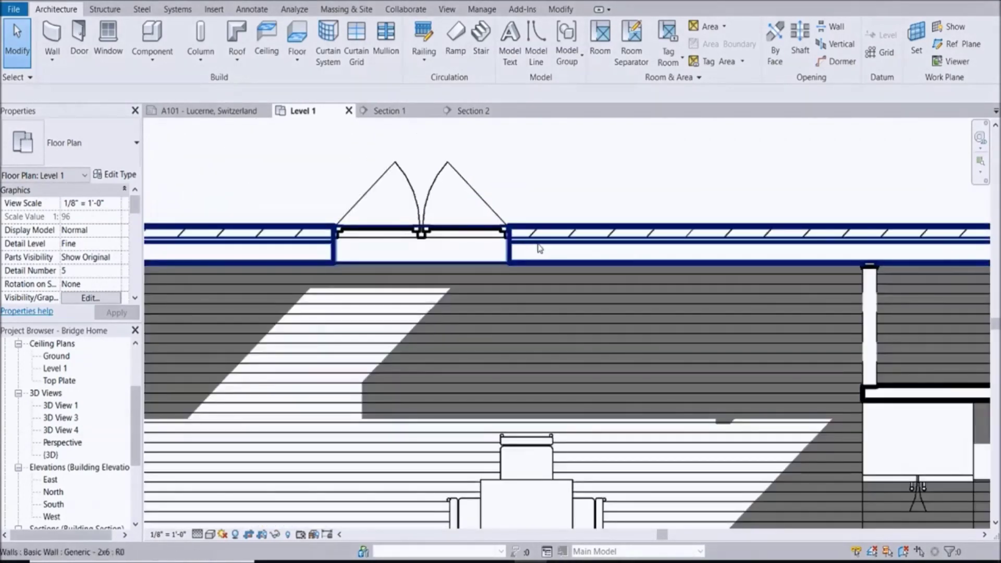
pyautogui.scroll(-4, 548, 274)
pyautogui.scroll(3, 569, 238)
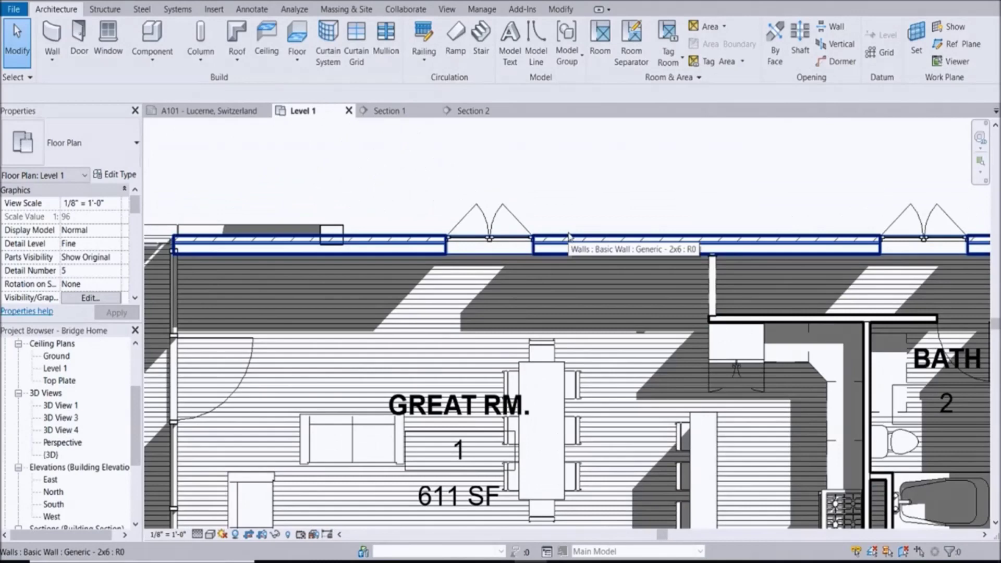
# Check the plan's View Range settings with VR and cancel without changes.
pyautogui.press('v')
pyautogui.press('r')
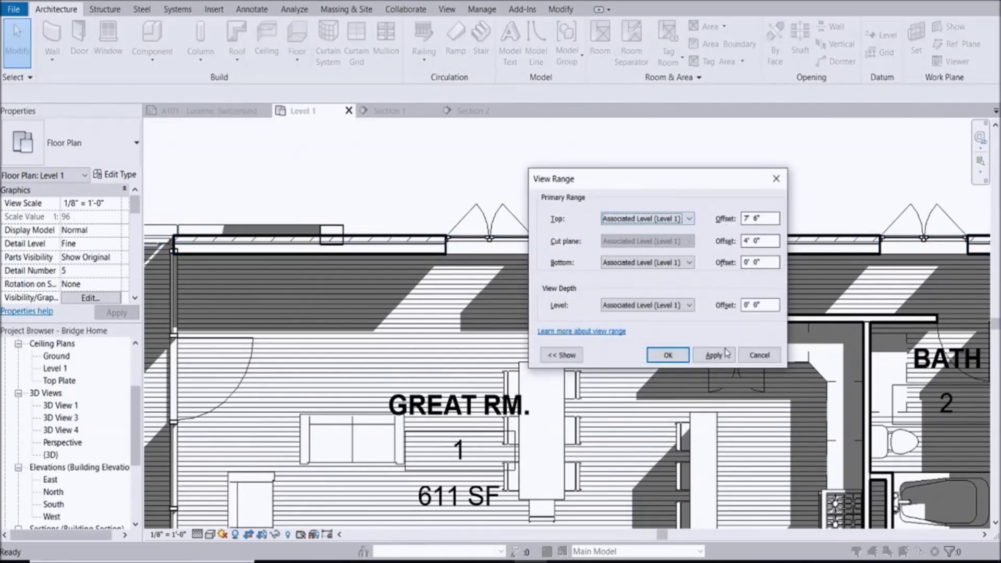
pyautogui.click(749, 355)
pyautogui.scroll(-2, 562, 233)
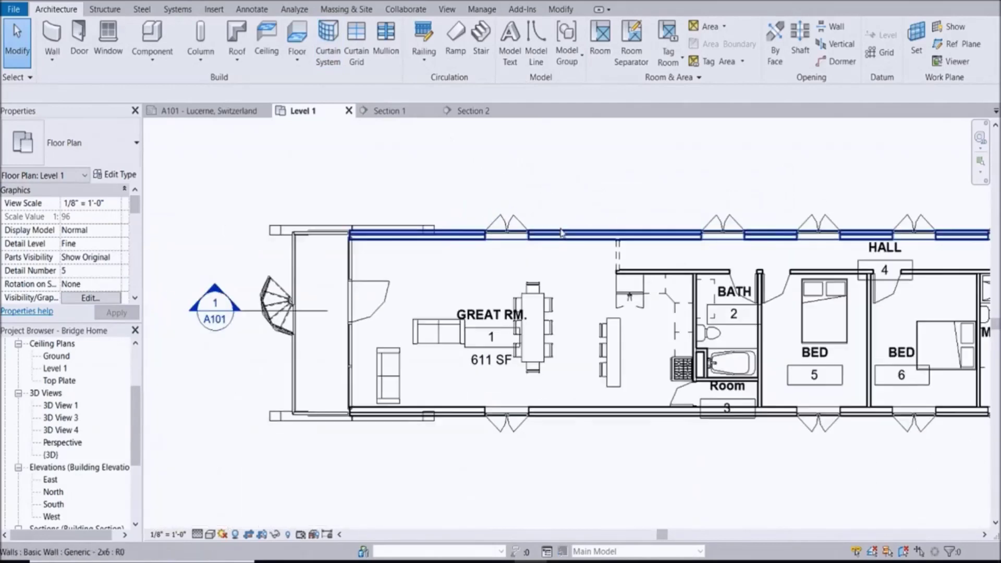
pyautogui.scroll(2, 225, 292)
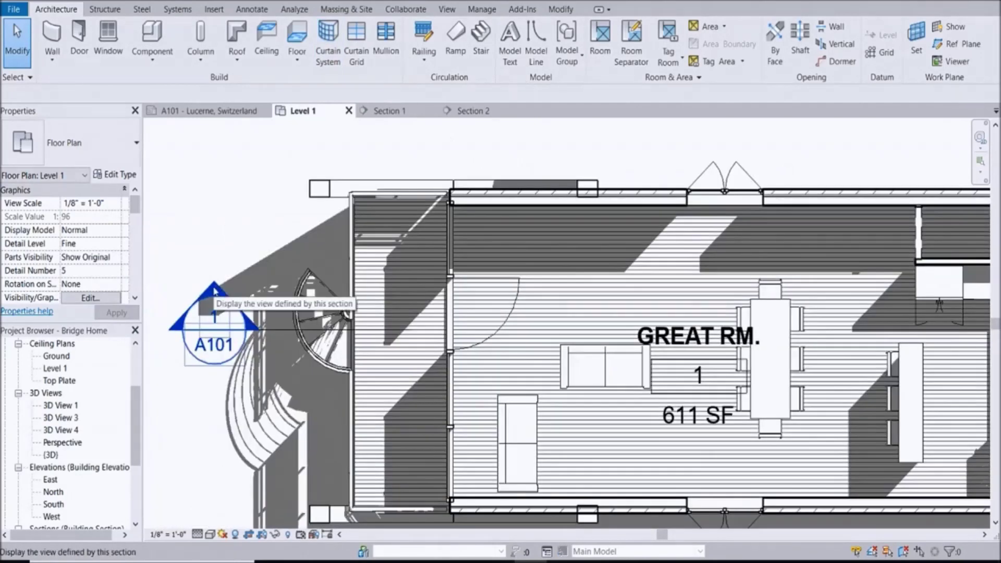
# Open the Section 1 building section from its A101 section head.
pyautogui.doubleClick(214, 290)
pyautogui.scroll(5, 848, 299)
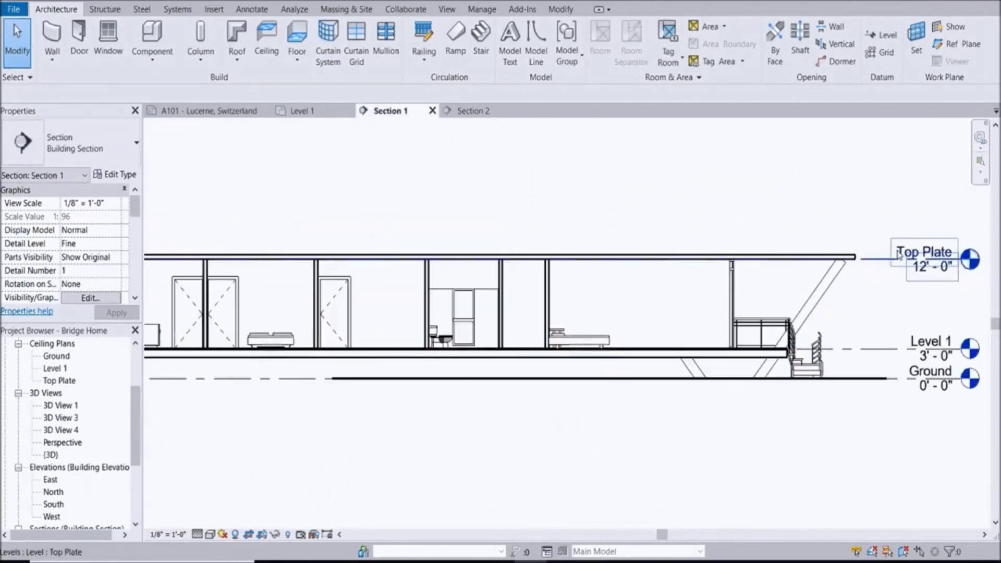
pyautogui.scroll(1, 632, 275)
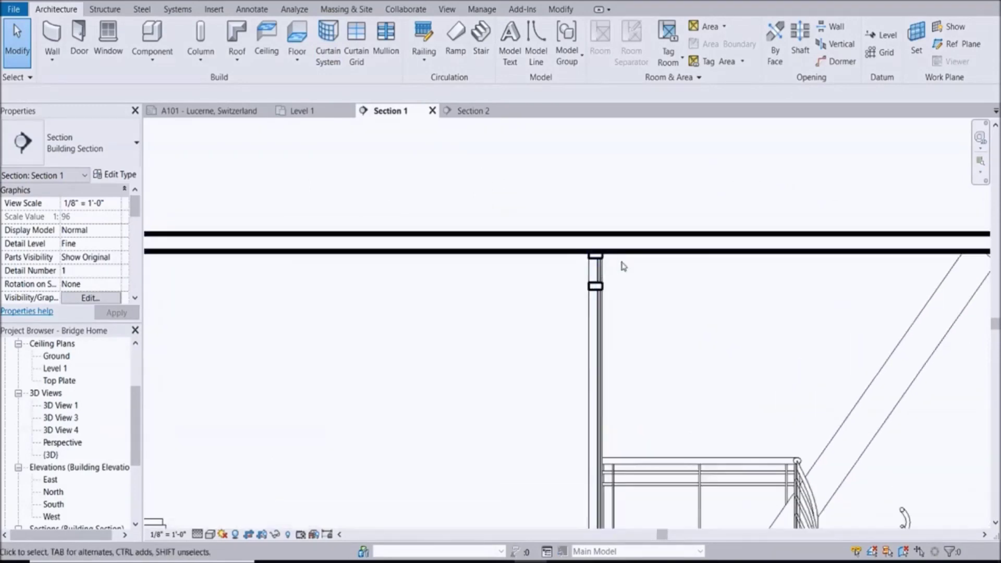
pyautogui.scroll(-3, 626, 266)
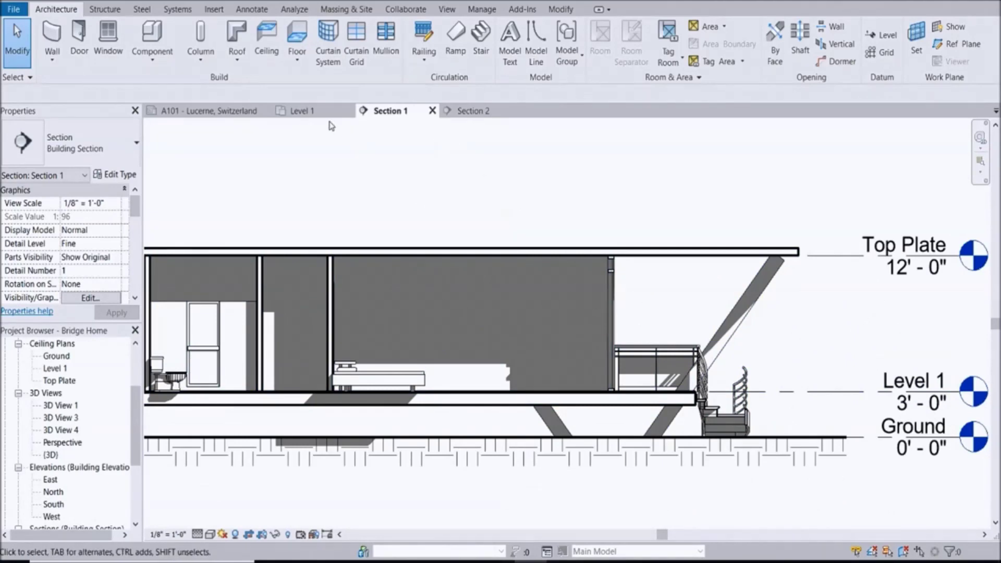
pyautogui.click(303, 111)
pyautogui.scroll(-5, 474, 231)
pyautogui.scroll(8, 473, 231)
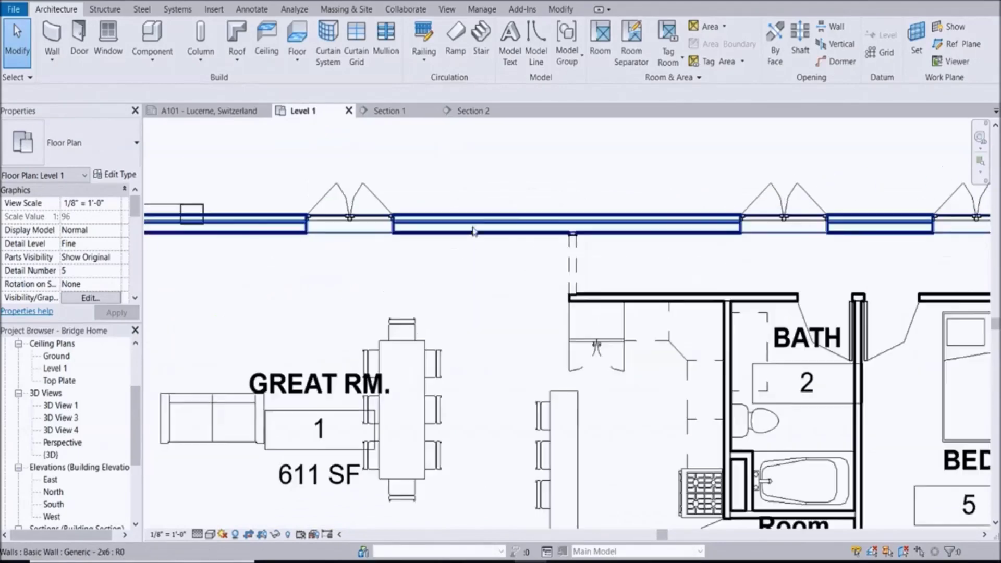
pyautogui.scroll(6, 473, 231)
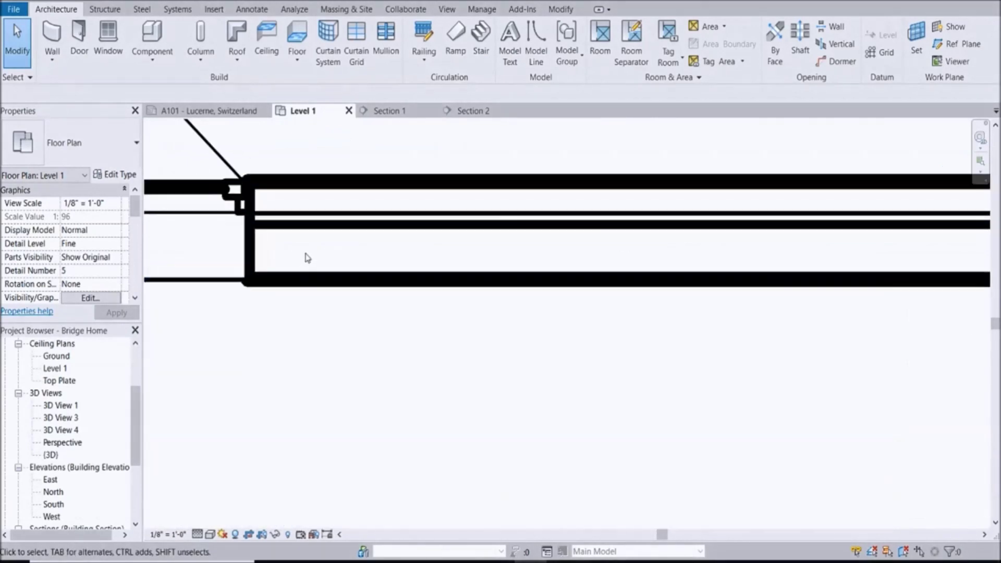
pyautogui.scroll(1, 312, 258)
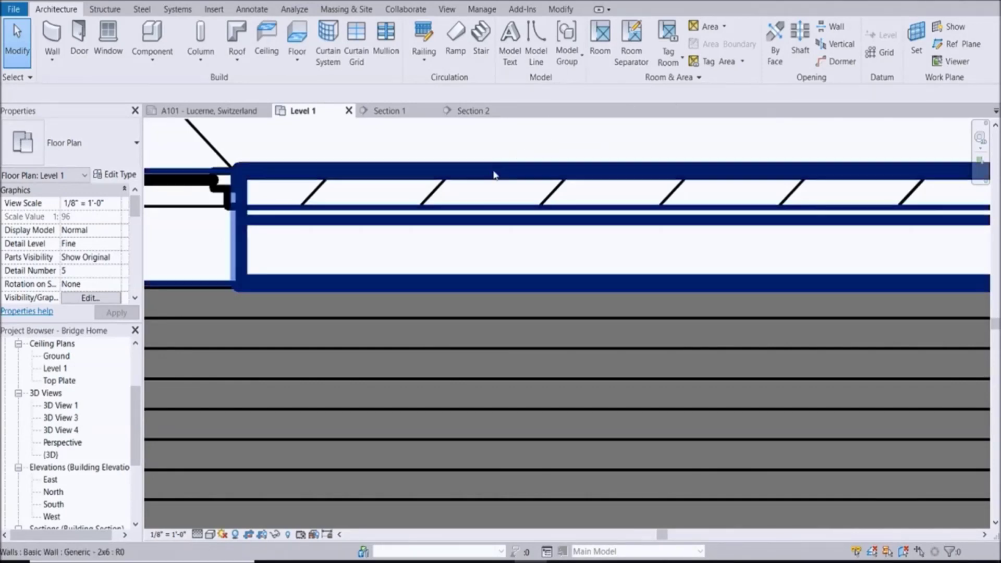
# Open Line Styles from Manage > Additional Settings.
pyautogui.click(479, 11)
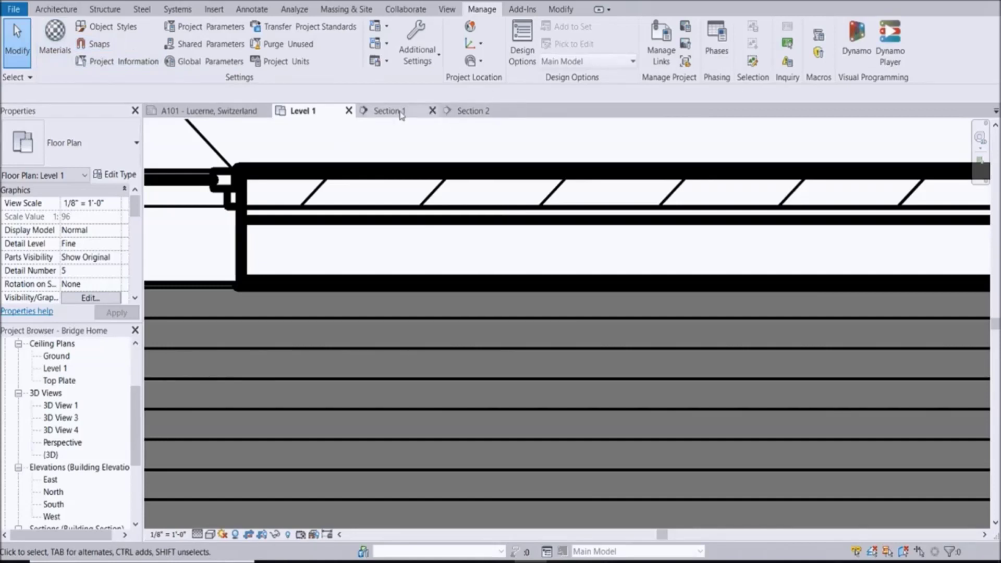
pyautogui.click(440, 58)
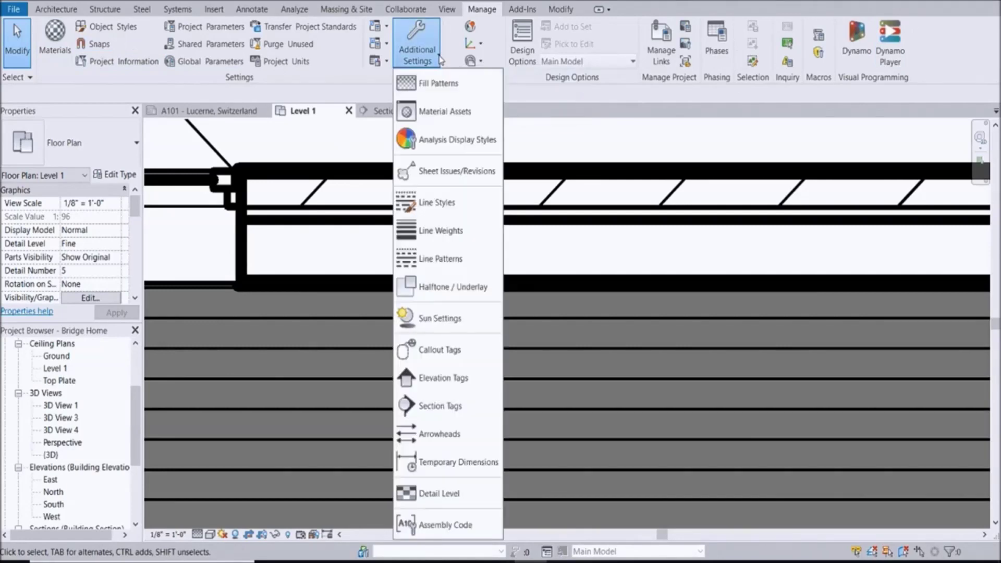
pyautogui.click(420, 205)
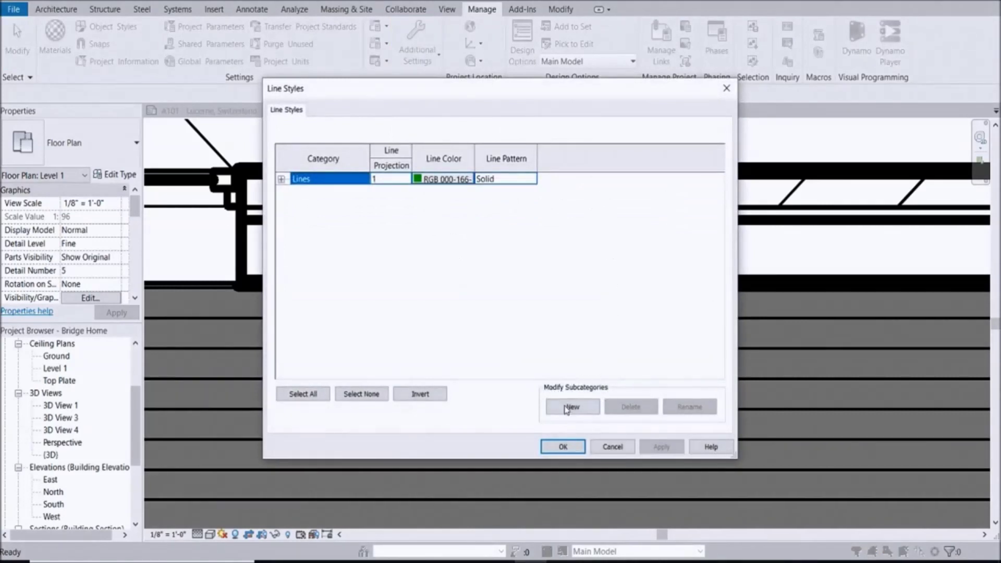
# Create a new '2x6 Stud' subcategory under Lines.
pyautogui.click(583, 411)
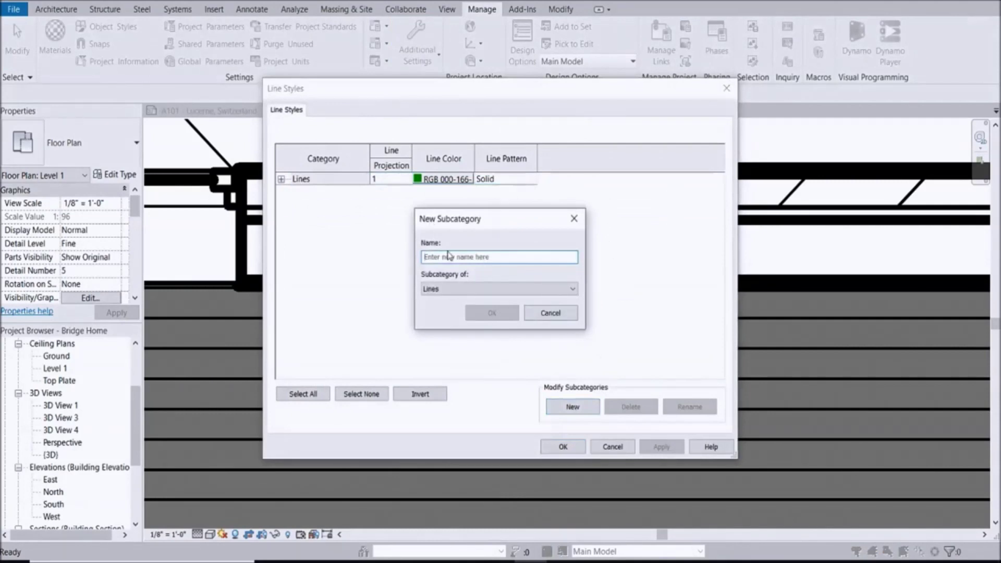
pyautogui.click(455, 257)
pyautogui.write('2x6 Stud')
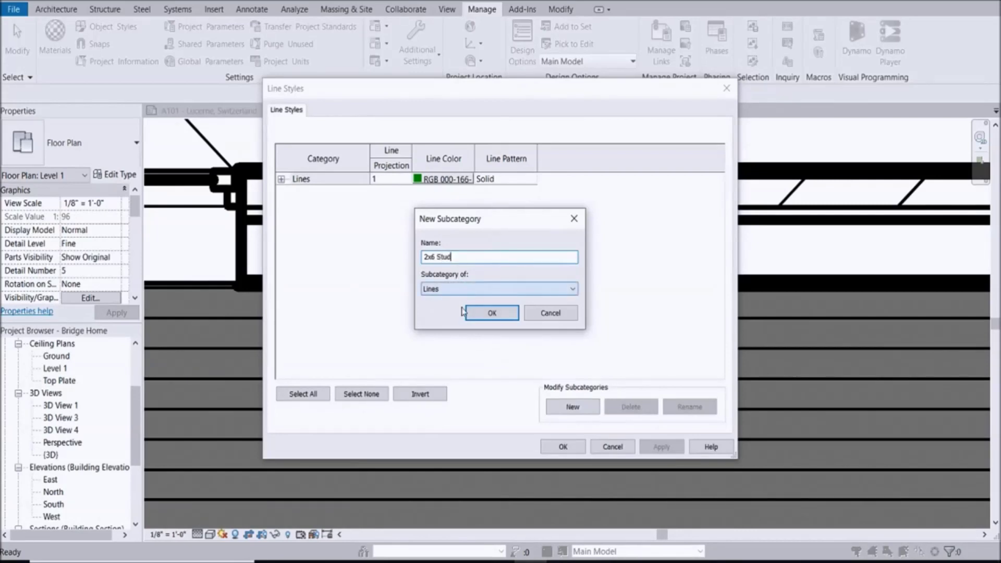
pyautogui.click(491, 314)
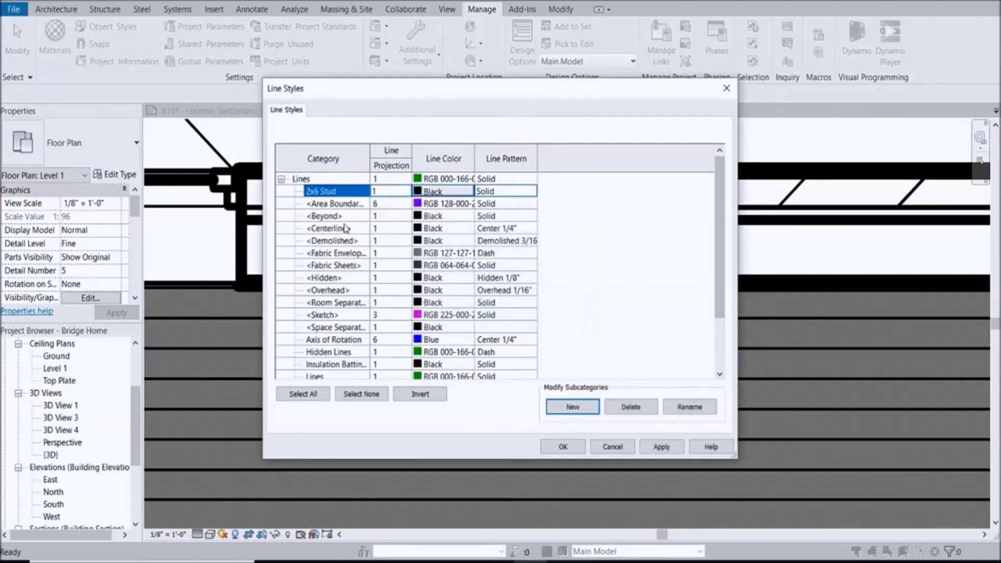
# Set the 2x6 Stud projection line weight to 3.
pyautogui.click(380, 192)
pyautogui.click(407, 193)
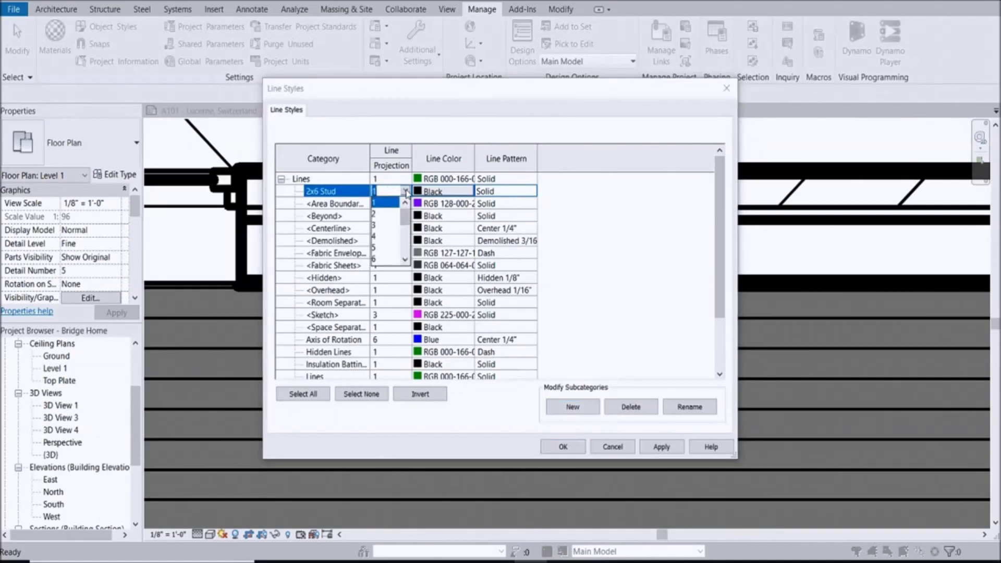
pyautogui.moveTo(406, 206)
pyautogui.mouseDown()
pyautogui.moveTo(408, 251)
pyautogui.moveTo(406, 208)
pyautogui.mouseUp()
pyautogui.click(377, 203)
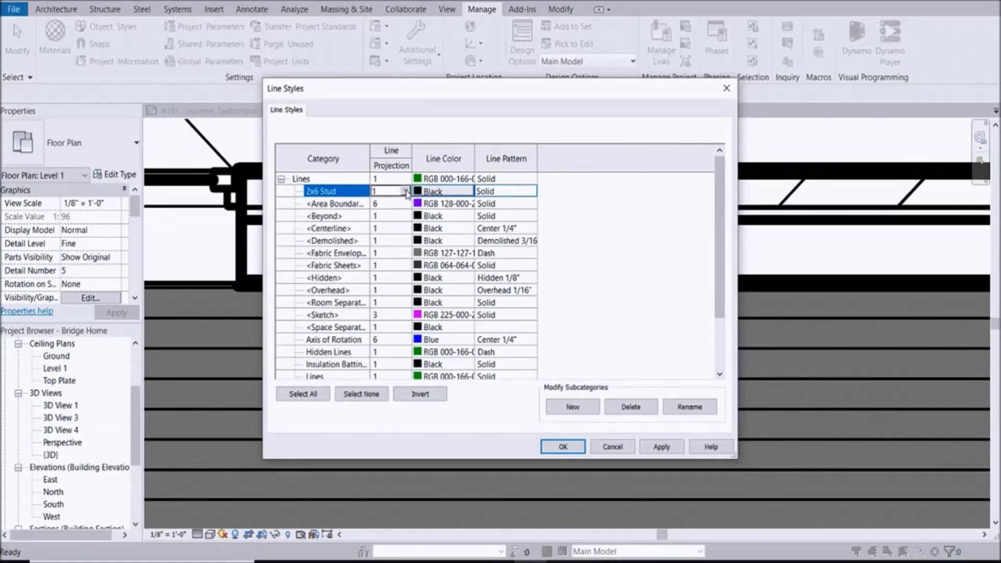
pyautogui.moveTo(725, 221); pyautogui.dragTo(438, 202)
pyautogui.click(405, 191)
pyautogui.click(377, 225)
# Apply the line style changes and start detail lines (DL) using the 2x6 Stud style.
pyautogui.click(563, 447)
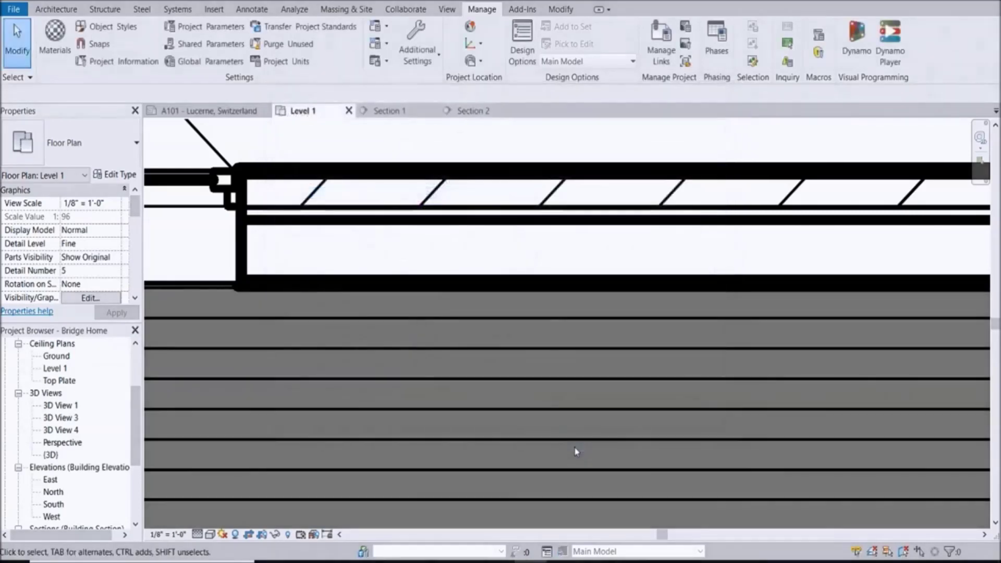
pyautogui.click(57, 9)
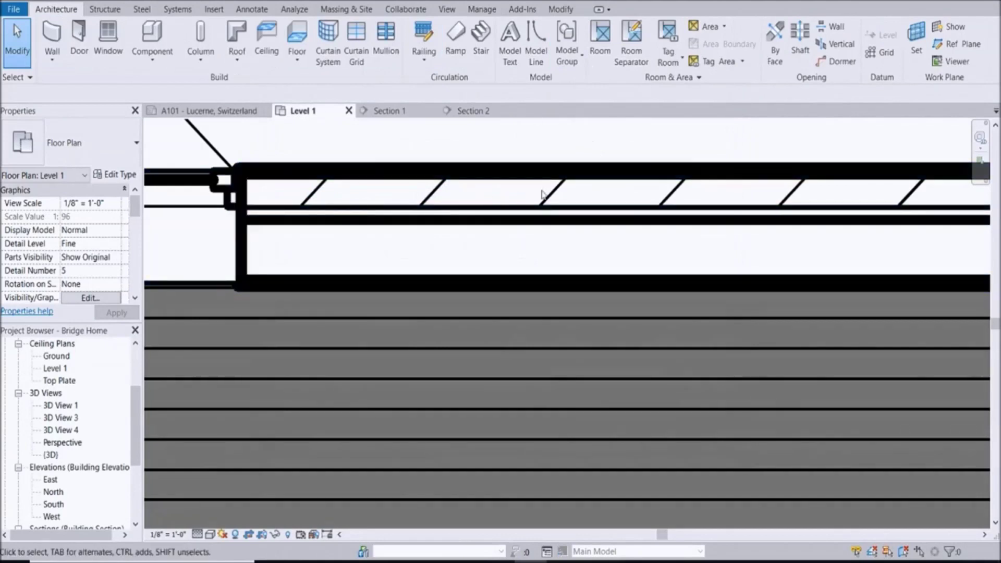
pyautogui.press('d')
pyautogui.press('l')
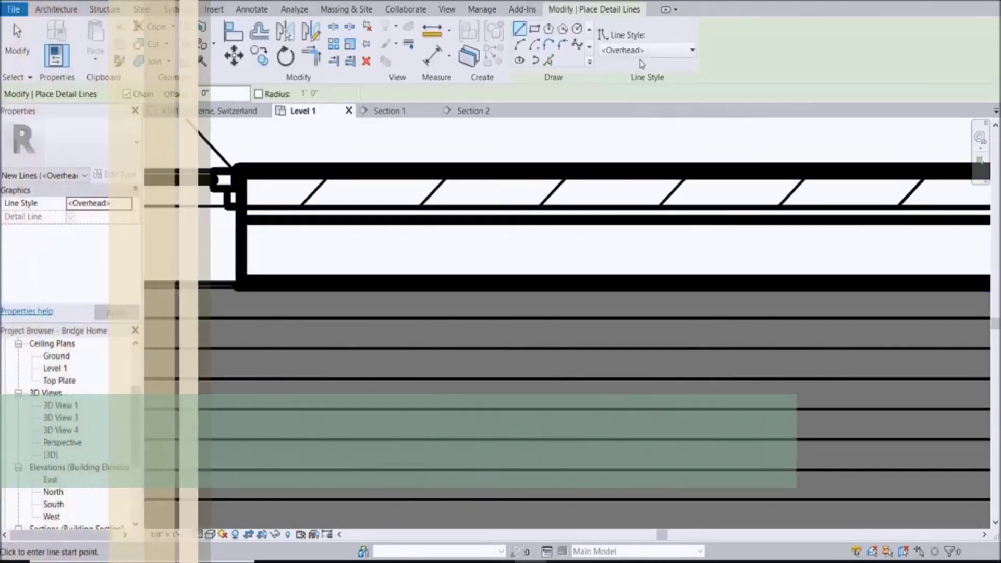
pyautogui.click(641, 50)
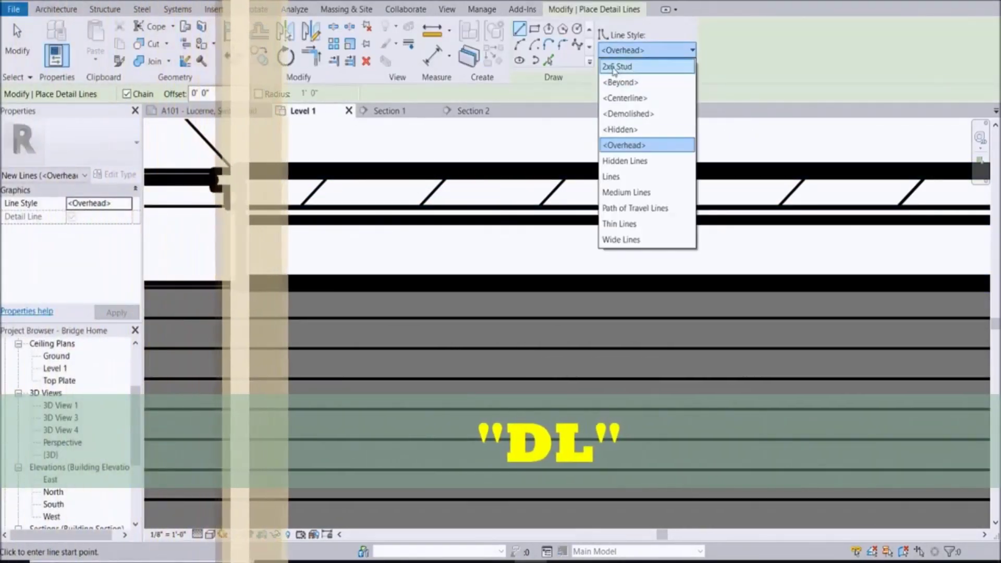
pyautogui.click(615, 66)
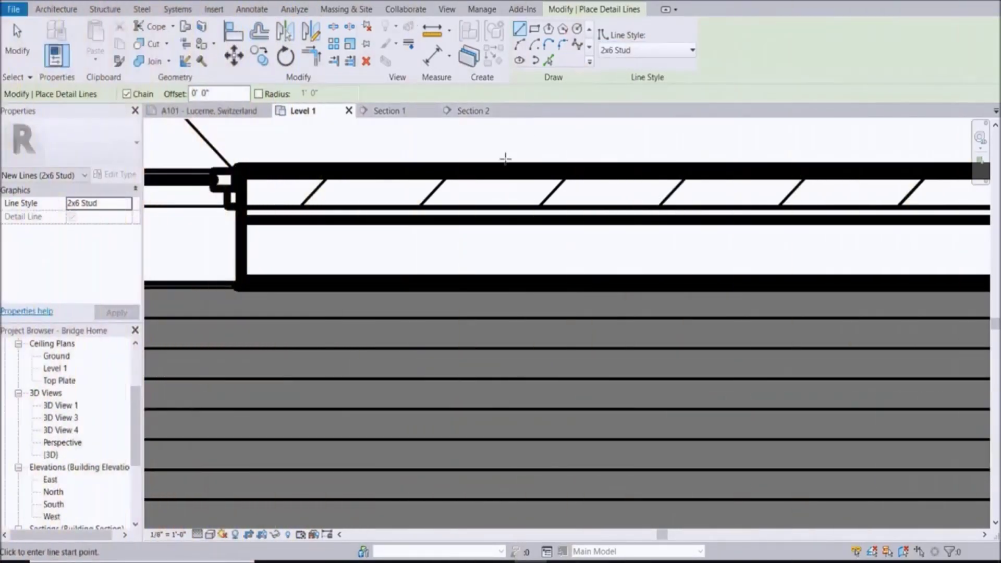
pyautogui.scroll(-3, 505, 158)
pyautogui.scroll(3, 448, 159)
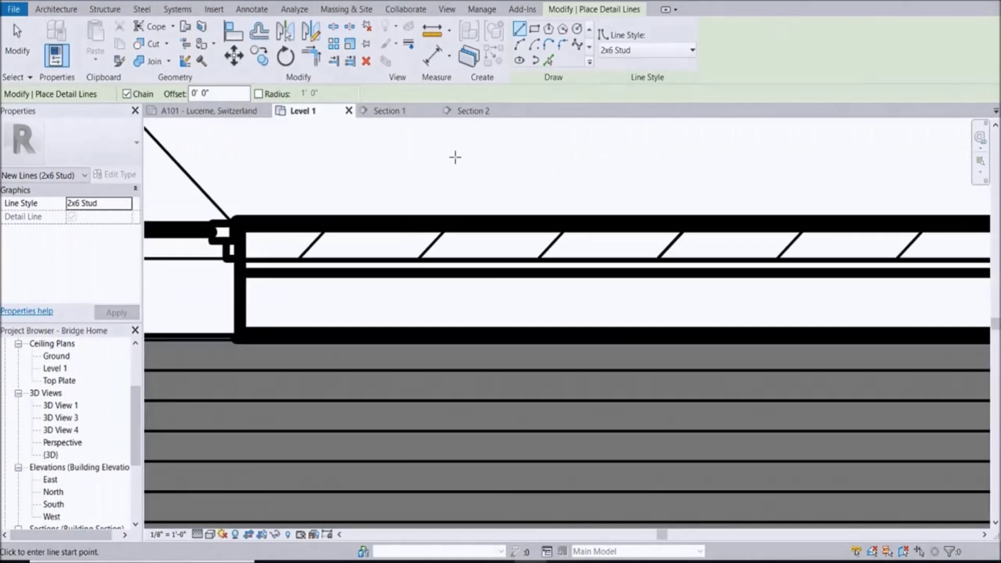
# Draw a closed 1½" by 5½" stud rectangle just above the wall.
pyautogui.click(450, 141)
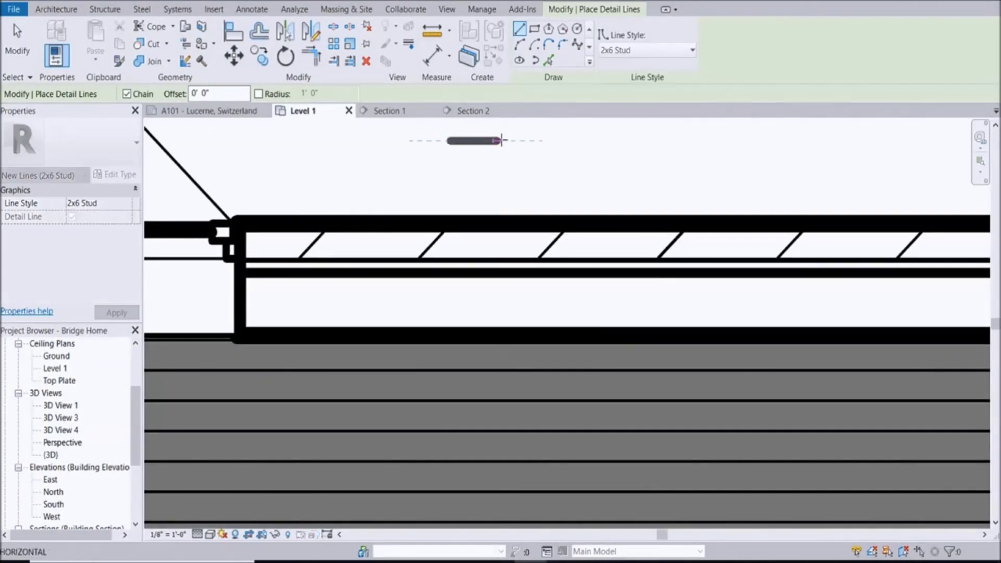
pyautogui.scroll(-1, 501, 140)
pyautogui.click(466, 141)
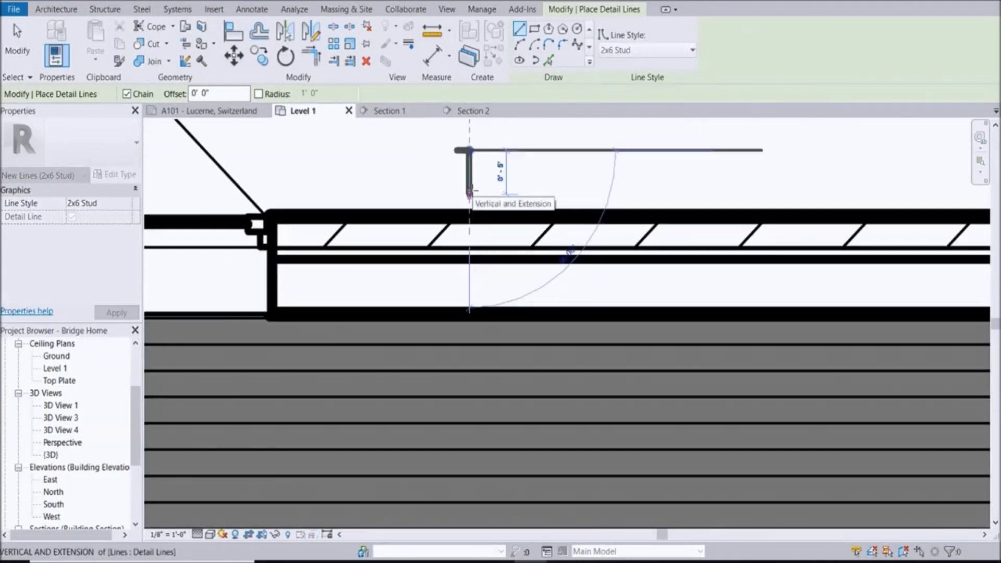
pyautogui.write('5.5"')
pyautogui.press('Return')
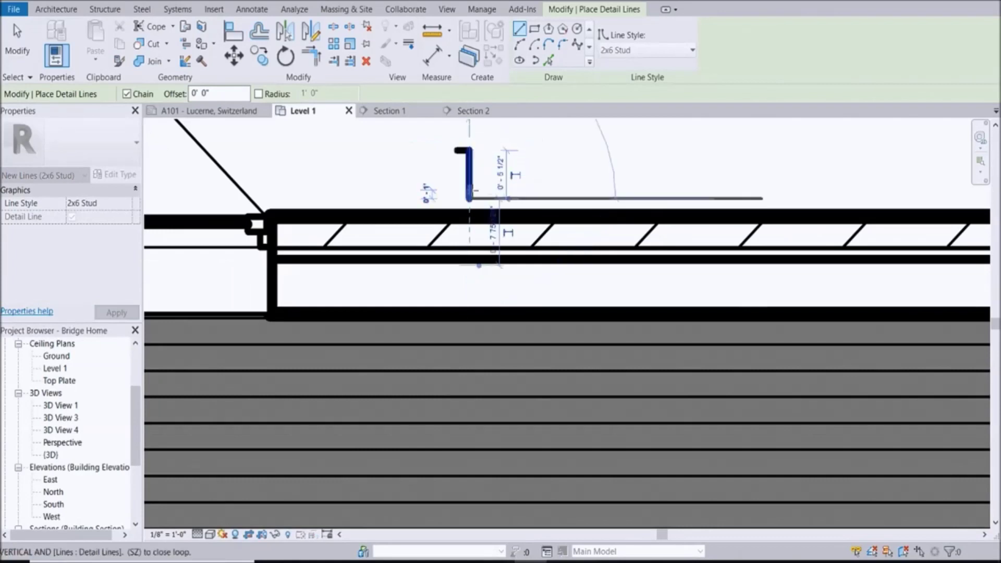
pyautogui.click(458, 198)
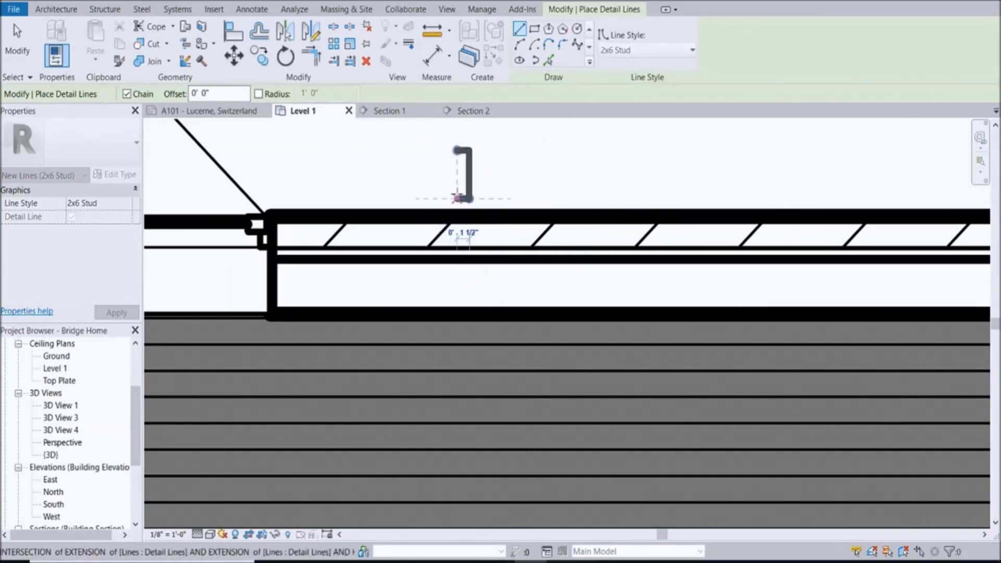
pyautogui.click(458, 151)
pyautogui.press('Escape')
pyautogui.press('Escape')
pyautogui.scroll(2, 527, 205)
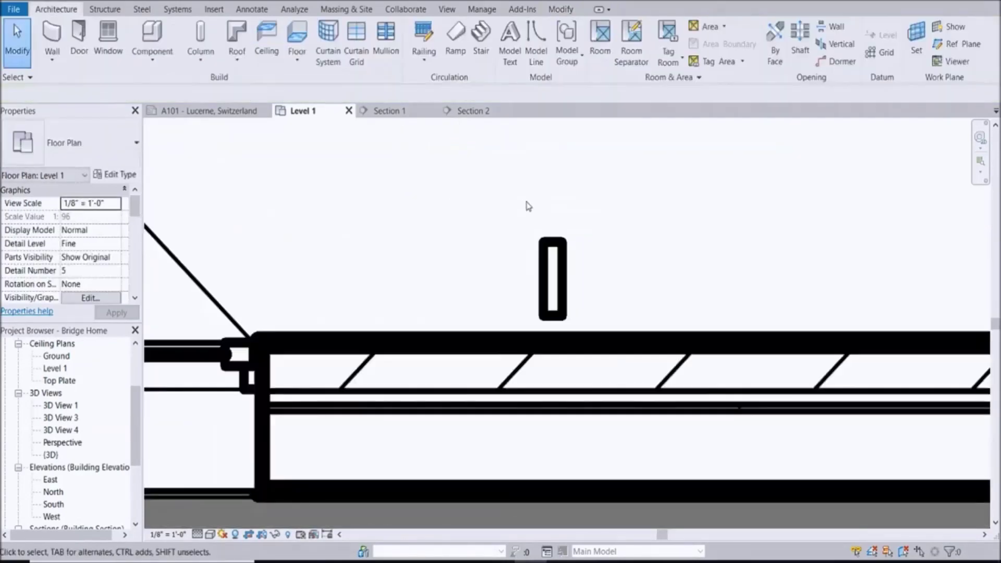
# Group the four stud rectangle lines into detail group Group 1.
pyautogui.moveTo(523, 201)
pyautogui.mouseDown()
pyautogui.moveTo(599, 327)
pyautogui.moveTo(595, 319)
pyautogui.mouseUp()
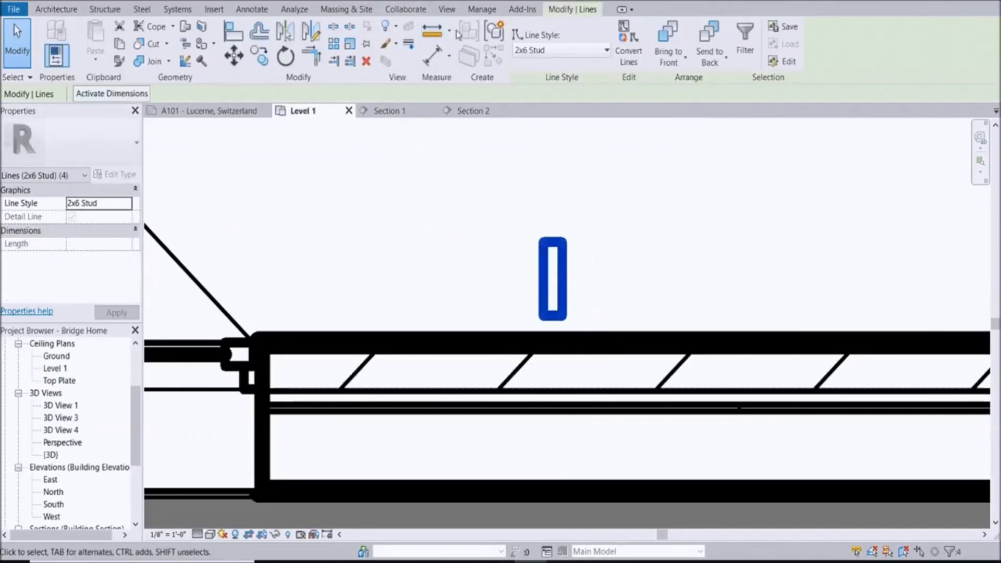
pyautogui.click(492, 31)
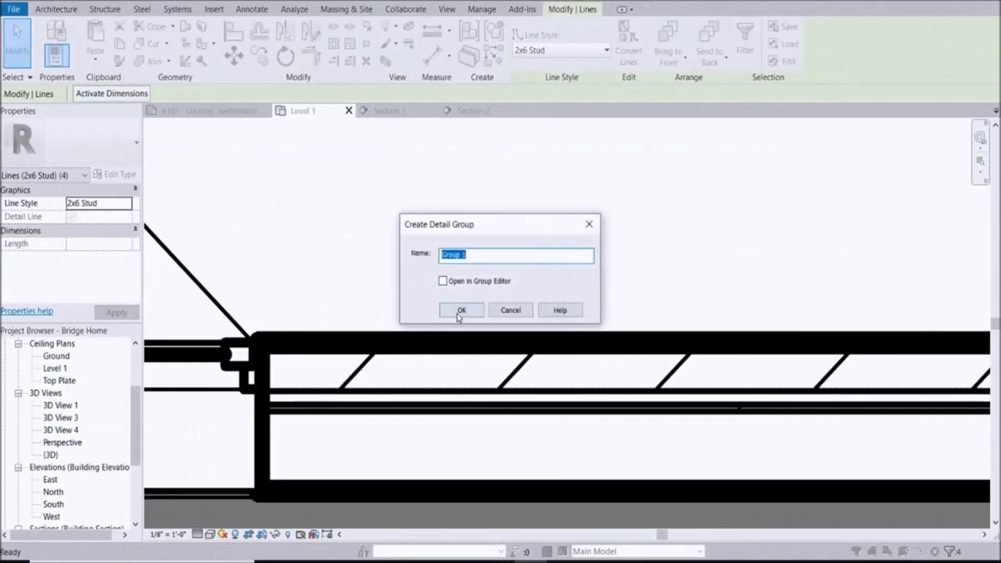
pyautogui.click(458, 310)
pyautogui.click(642, 230)
pyautogui.scroll(-3, 647, 199)
pyautogui.click(585, 256)
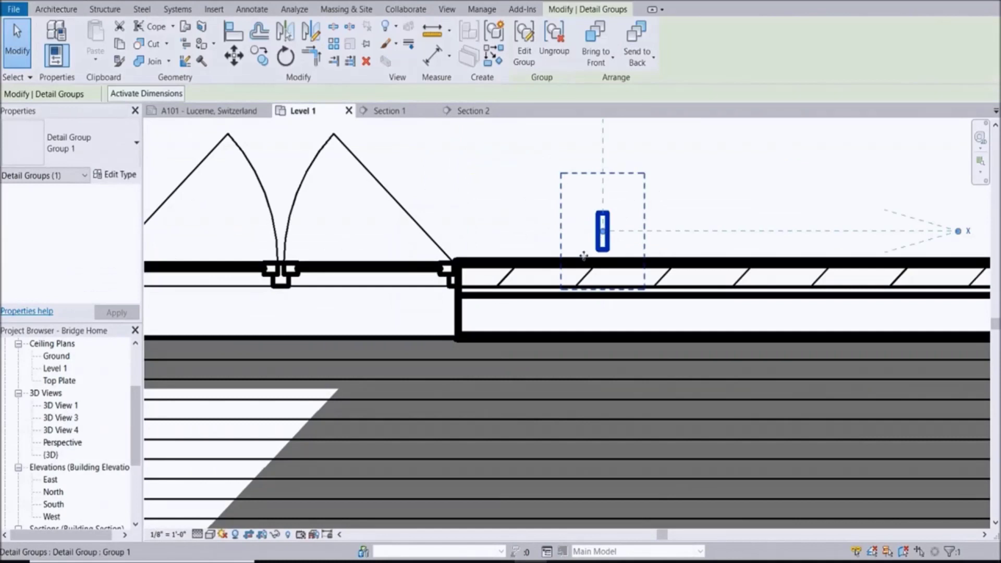
pyautogui.scroll(2, 584, 255)
# Move the stud group down into the wall cavity.
pyautogui.click(234, 54)
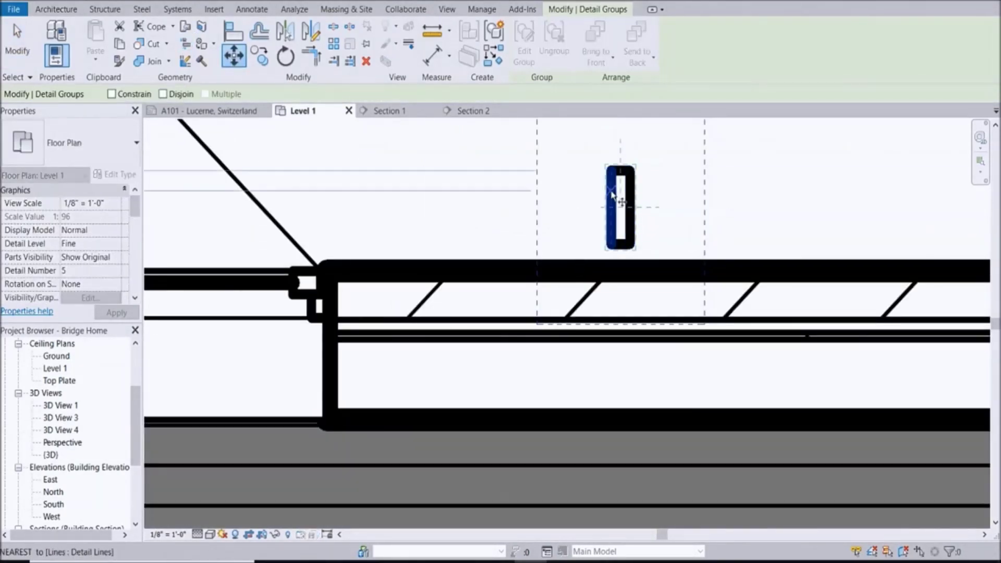
pyautogui.click(630, 205)
pyautogui.scroll(1, 348, 365)
pyautogui.click(359, 380)
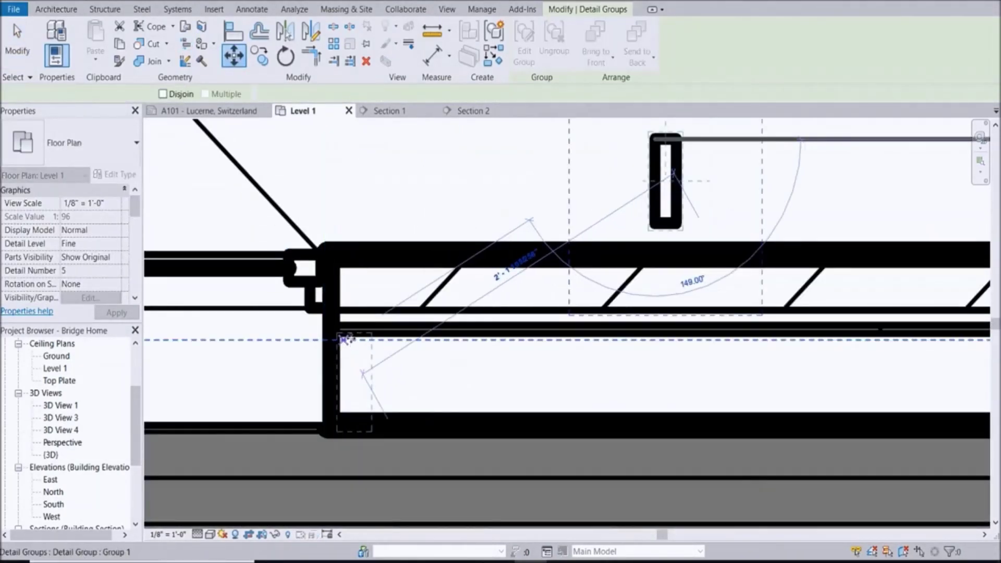
pyautogui.click(409, 216)
pyautogui.scroll(3, 379, 412)
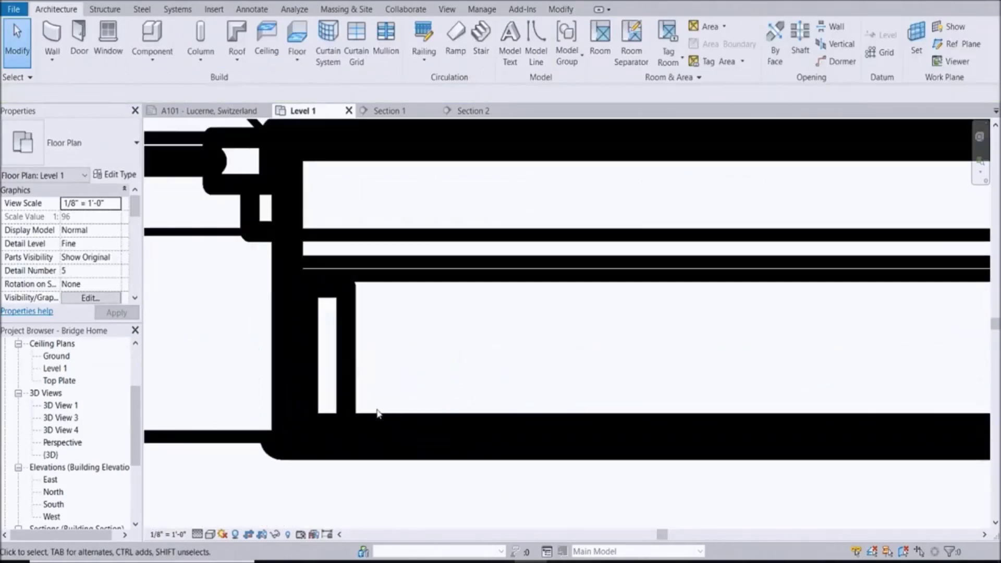
pyautogui.click(349, 362)
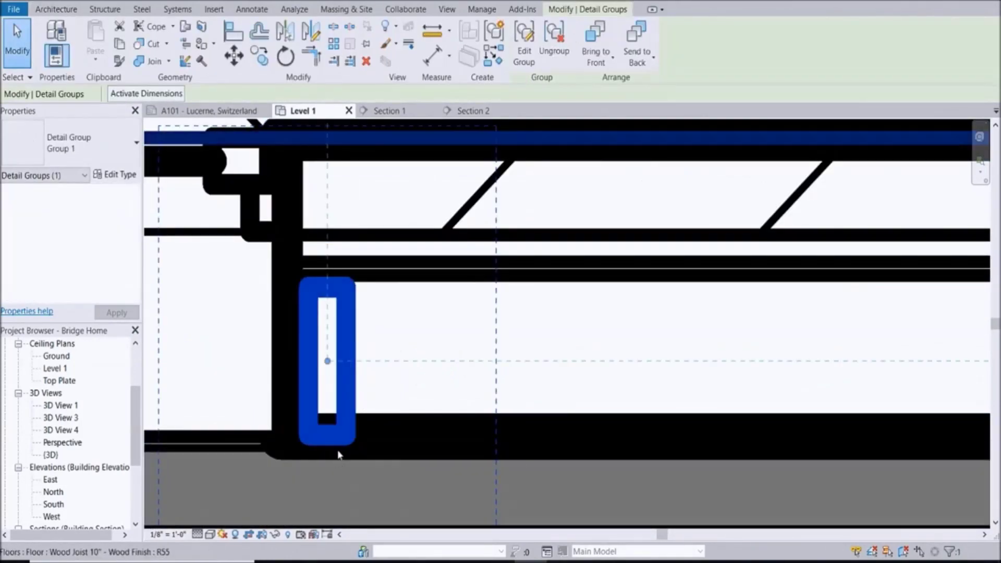
pyautogui.scroll(1, 340, 424)
pyautogui.scroll(-2, 417, 375)
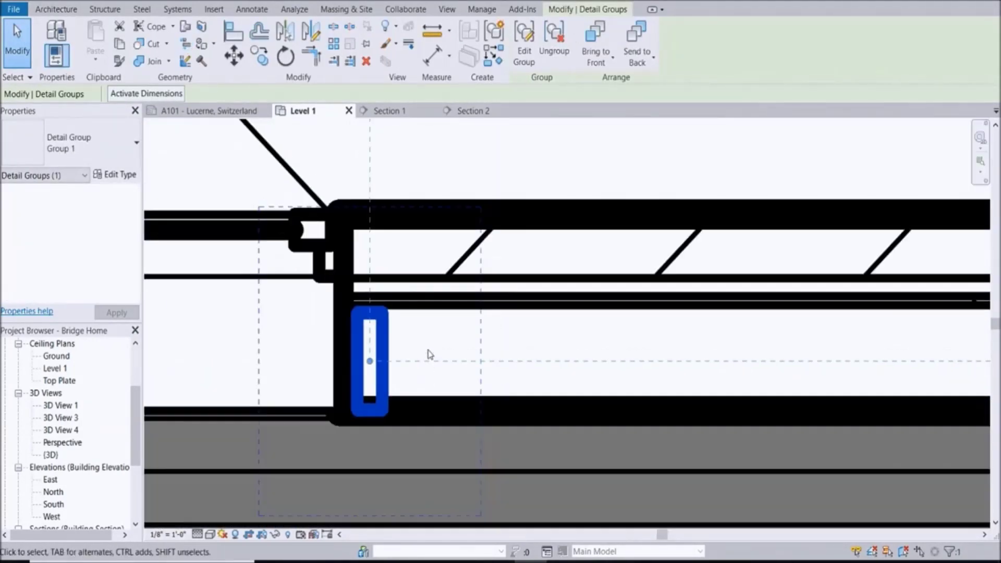
pyautogui.click(427, 353)
# Turn thin lines back on with TL and cancel the stray aligned dimension.
pyautogui.press('d')
pyautogui.press('i')
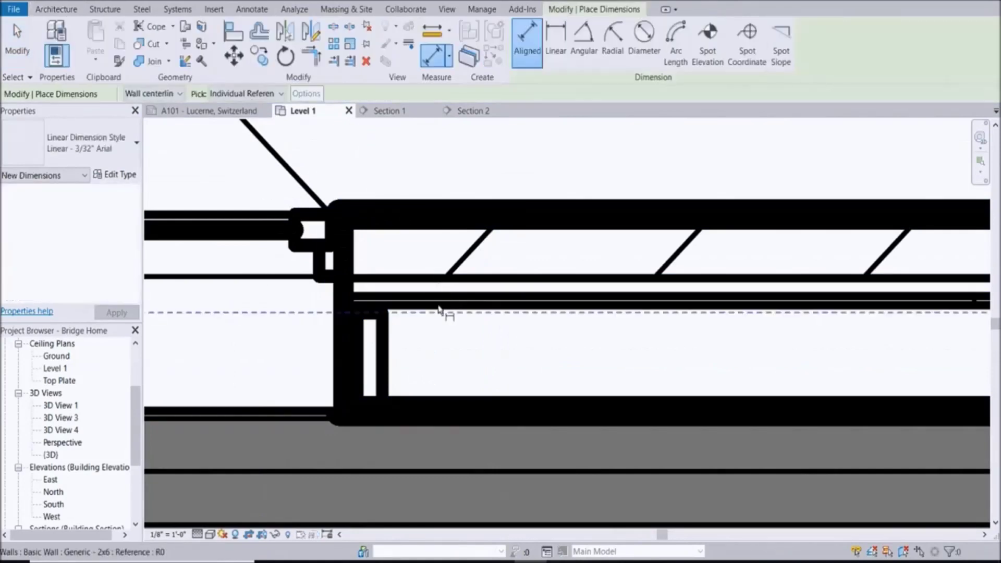
pyautogui.press('t')
pyautogui.press('l')
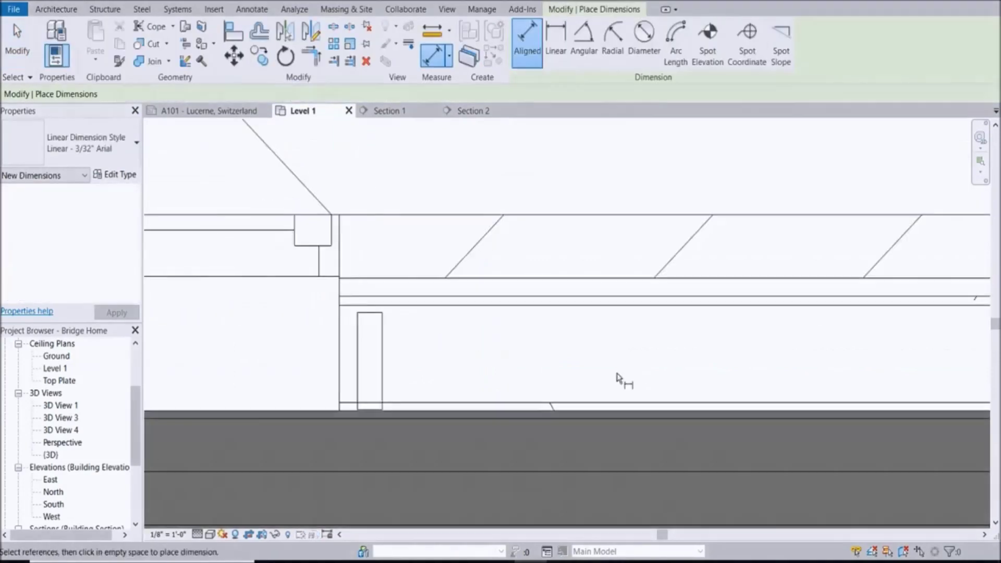
pyautogui.scroll(2, 436, 317)
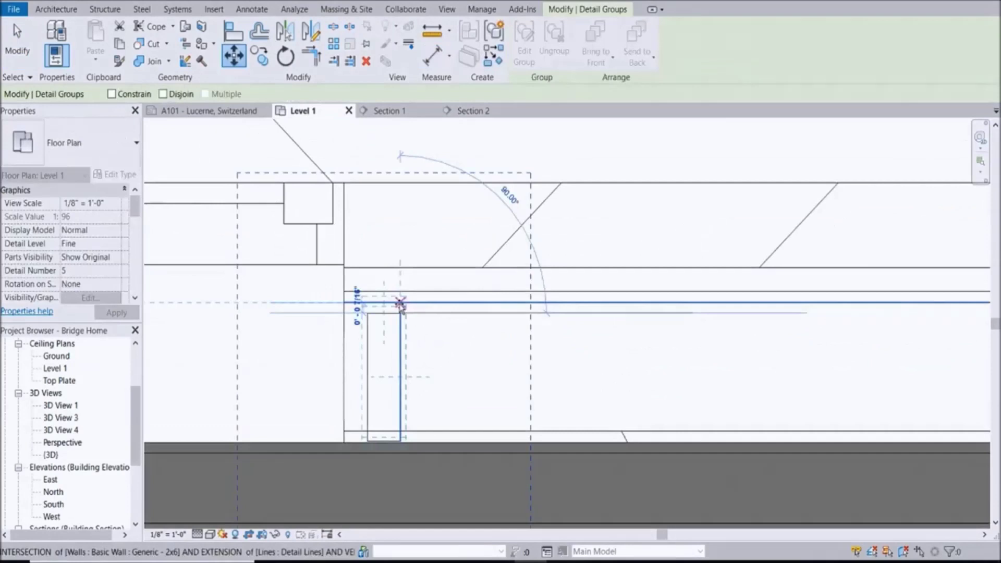
pyautogui.press('Escape')
pyautogui.scroll(2, 366, 334)
# Move the stud by its corner onto the wall intersection corner.
pyautogui.click(378, 331)
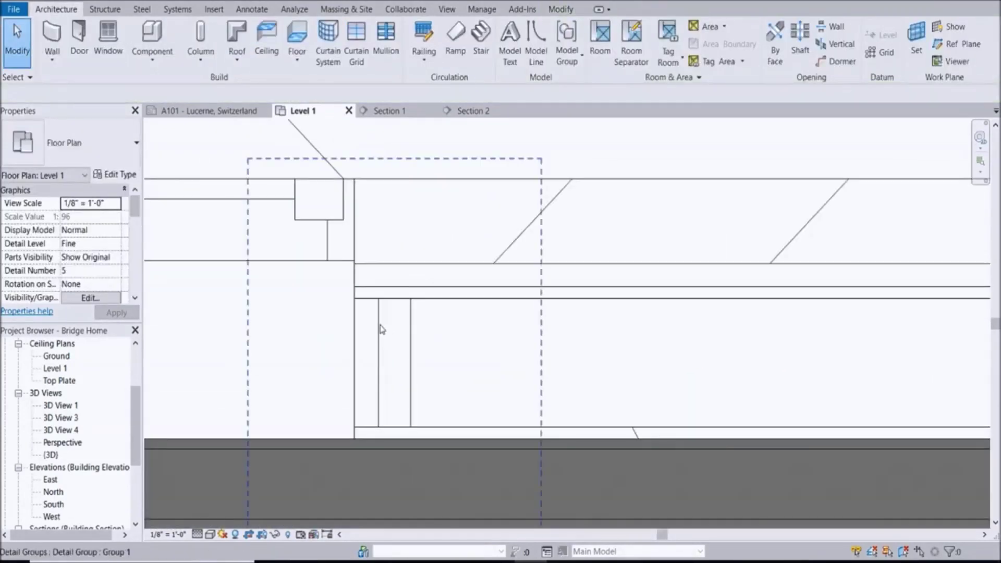
pyautogui.click(234, 56)
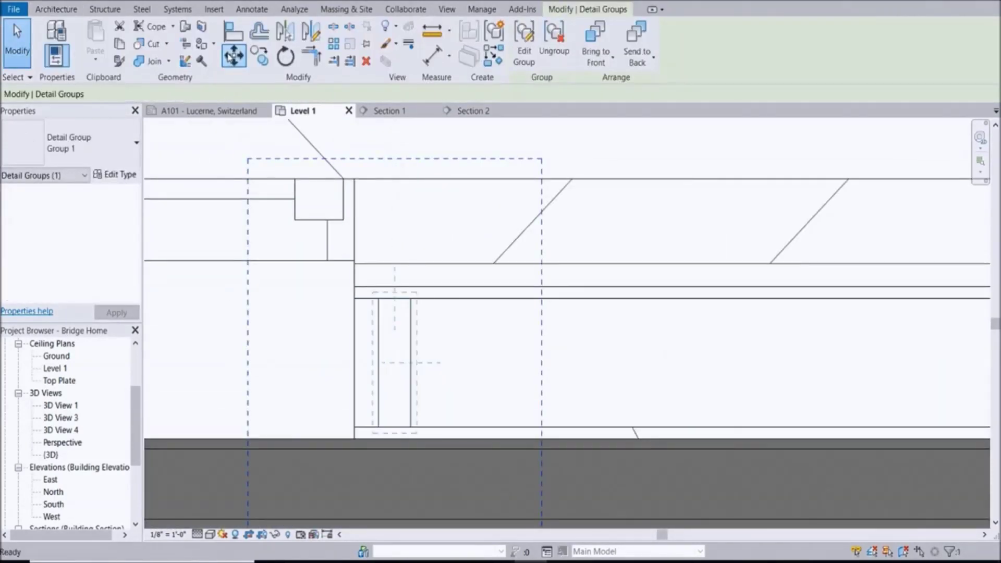
pyautogui.click(380, 299)
pyautogui.click(357, 299)
pyautogui.press('Escape')
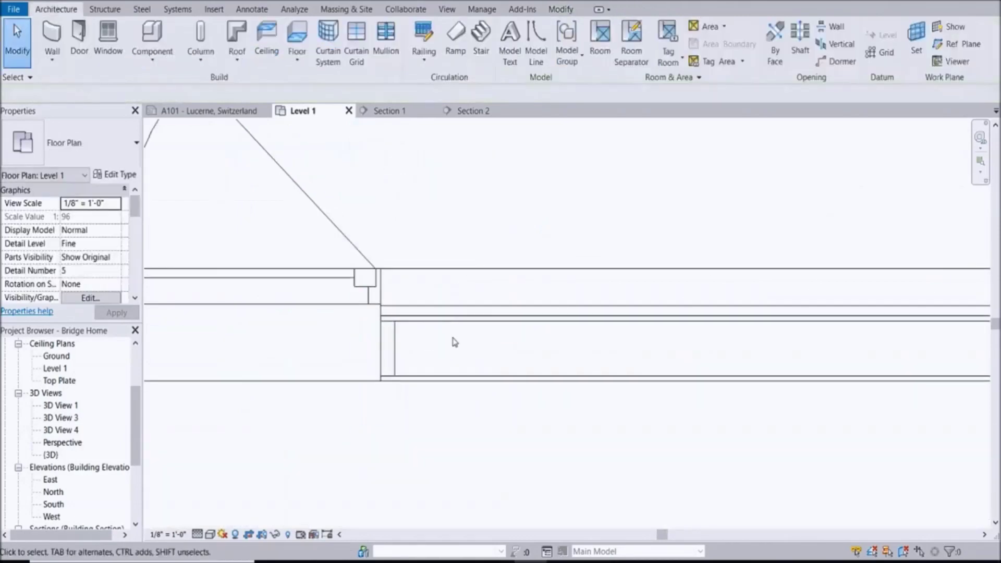
pyautogui.scroll(5, 538, 305)
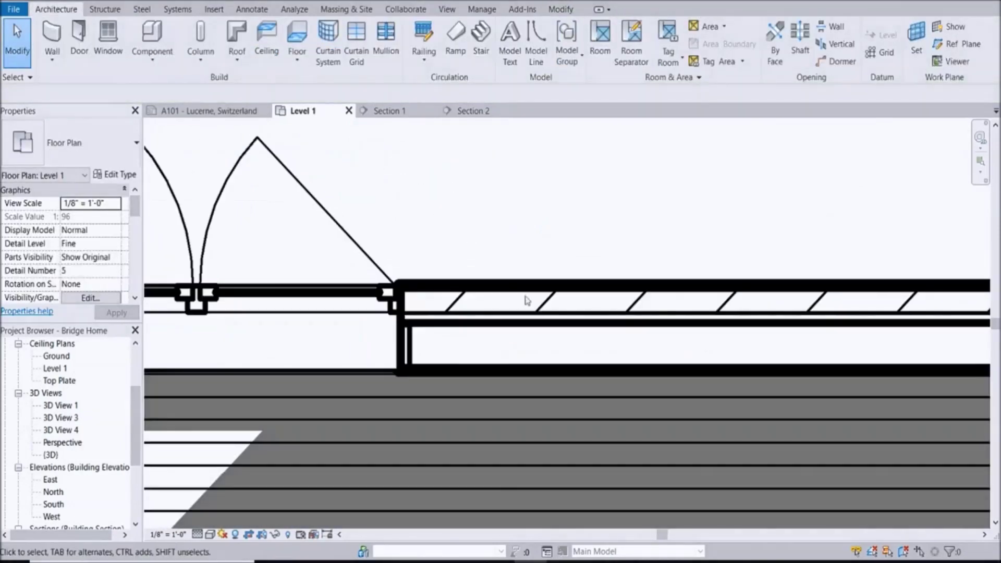
pyautogui.click(424, 331)
pyautogui.scroll(-3, 424, 331)
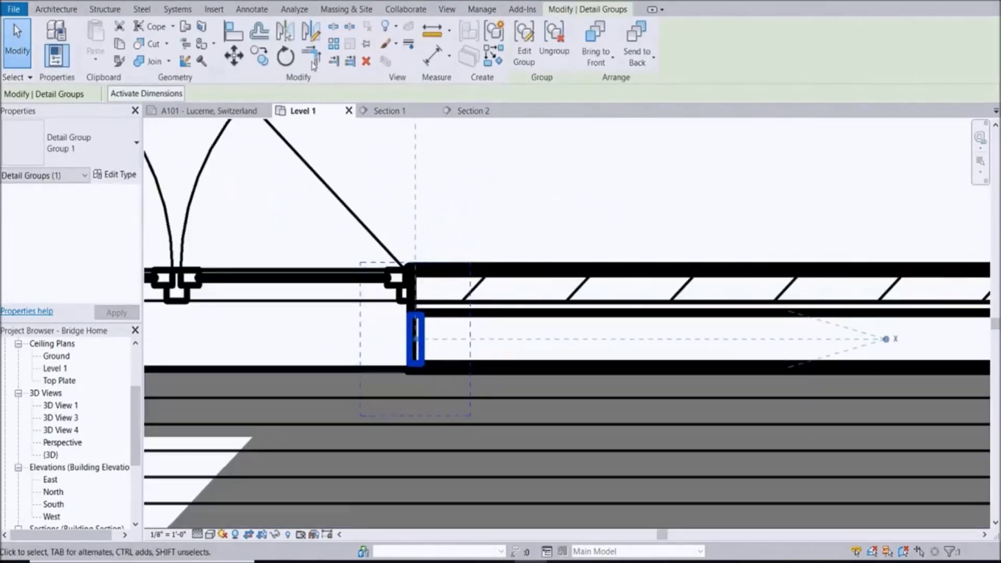
pyautogui.press('m')
pyautogui.press('v')
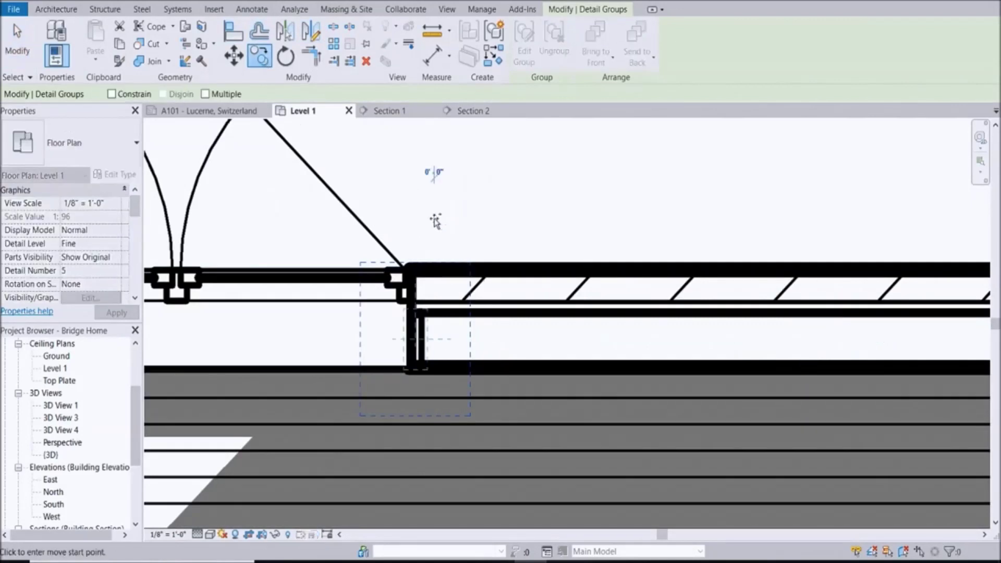
pyautogui.click(435, 221)
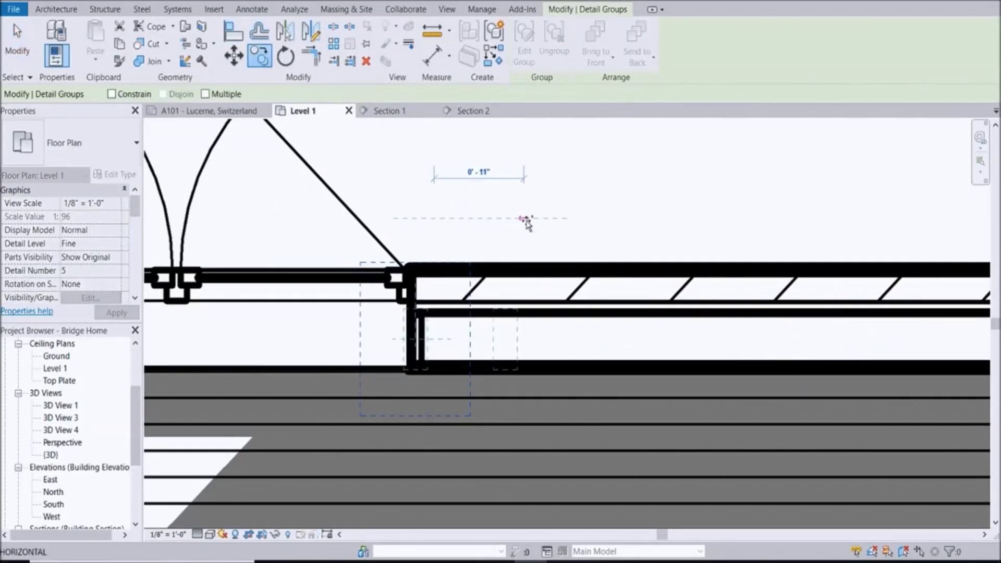
pyautogui.write('2')
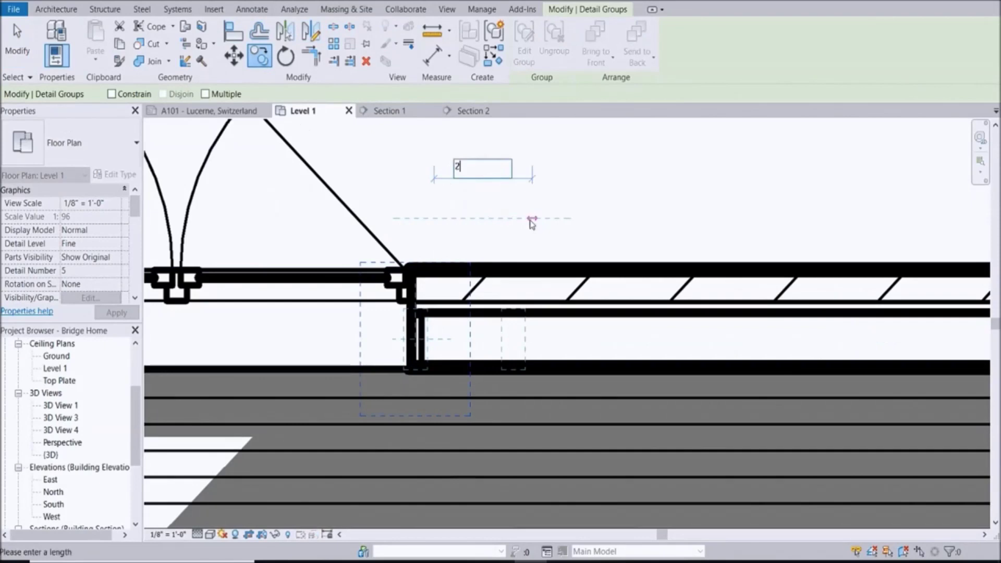
pyautogui.press('Return')
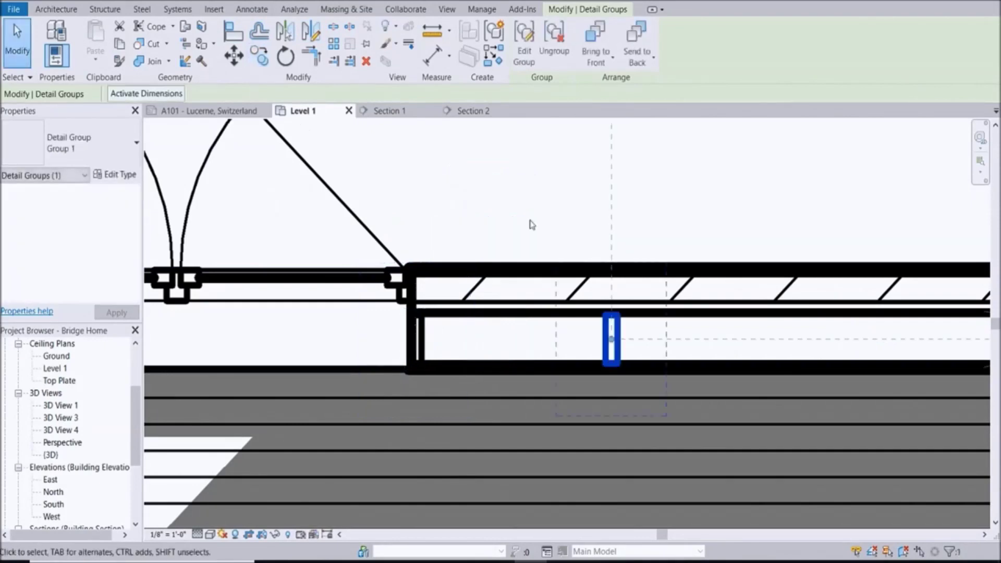
pyautogui.press('Escape')
pyautogui.scroll(-3, 462, 278)
pyautogui.click(511, 299)
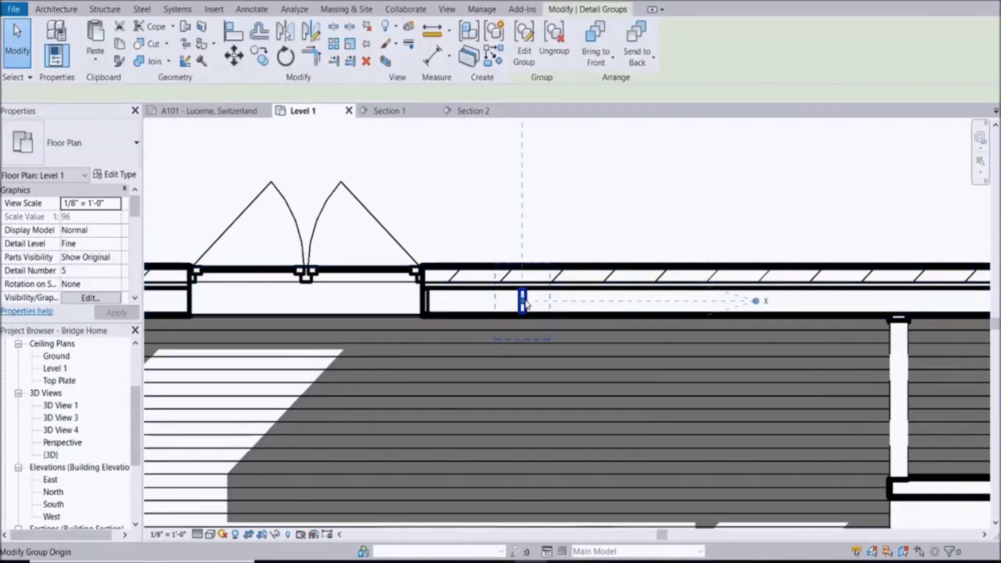
pyautogui.click(205, 94)
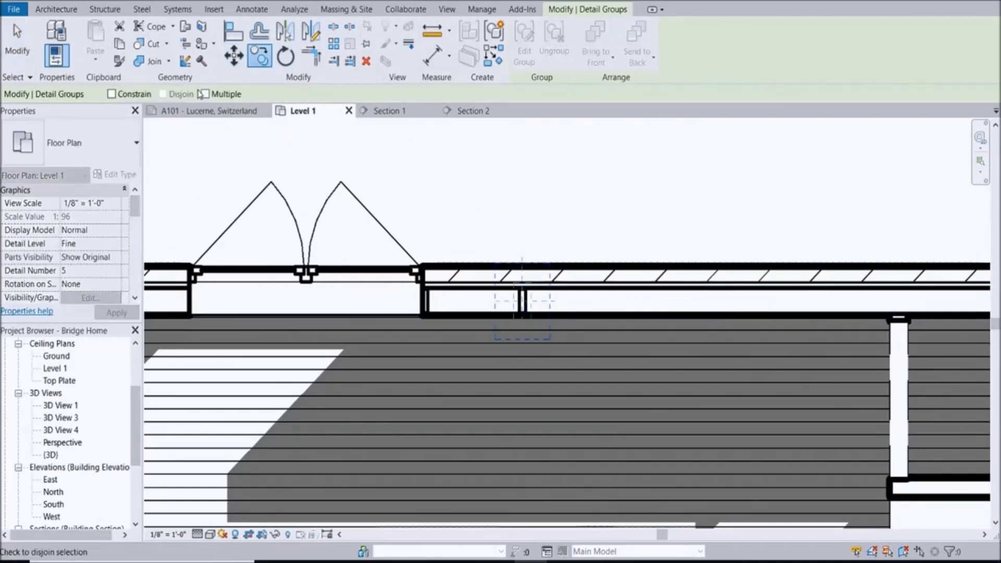
pyautogui.click(641, 227)
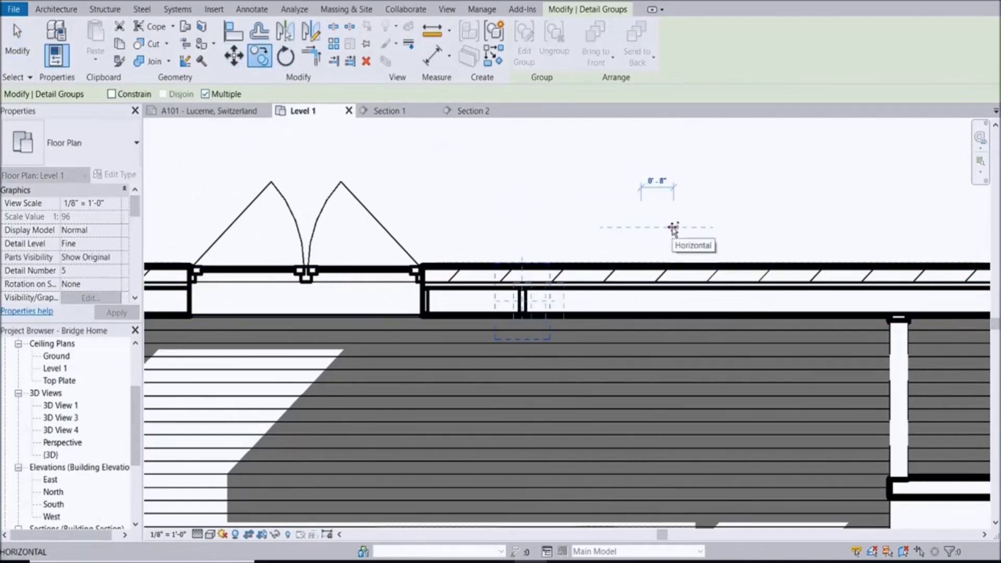
pyautogui.write('24')
pyautogui.press('Return')
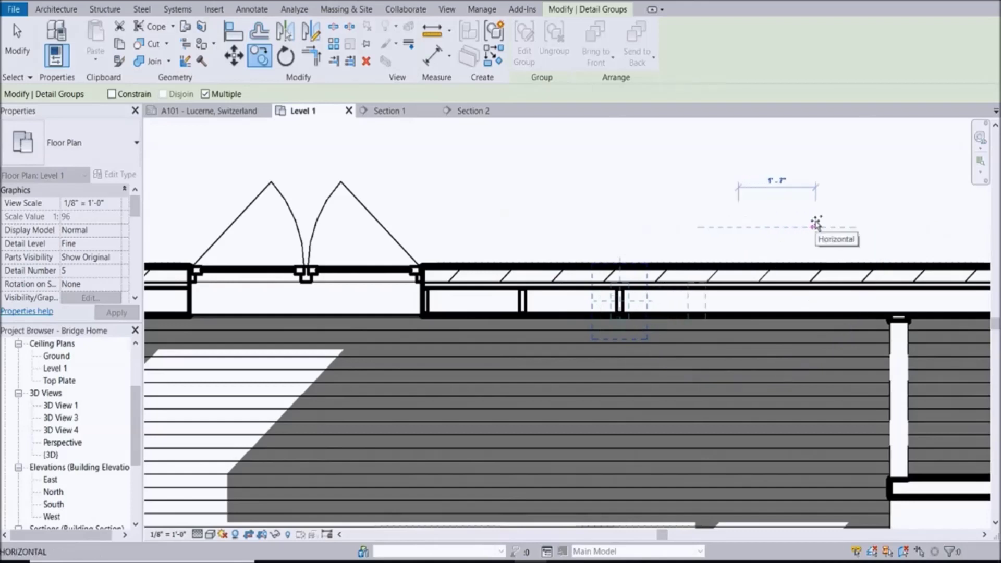
pyautogui.write('24')
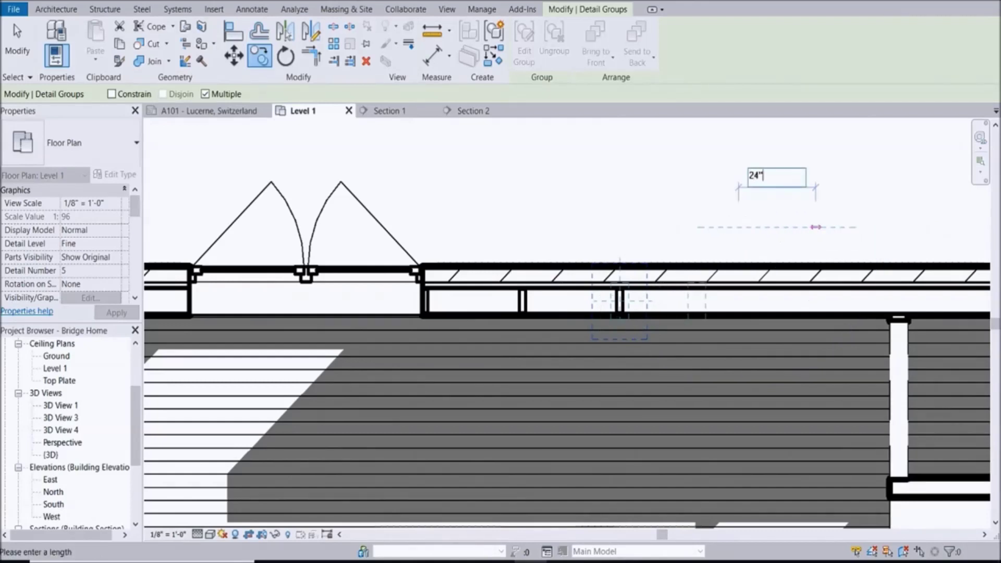
pyautogui.press('Return')
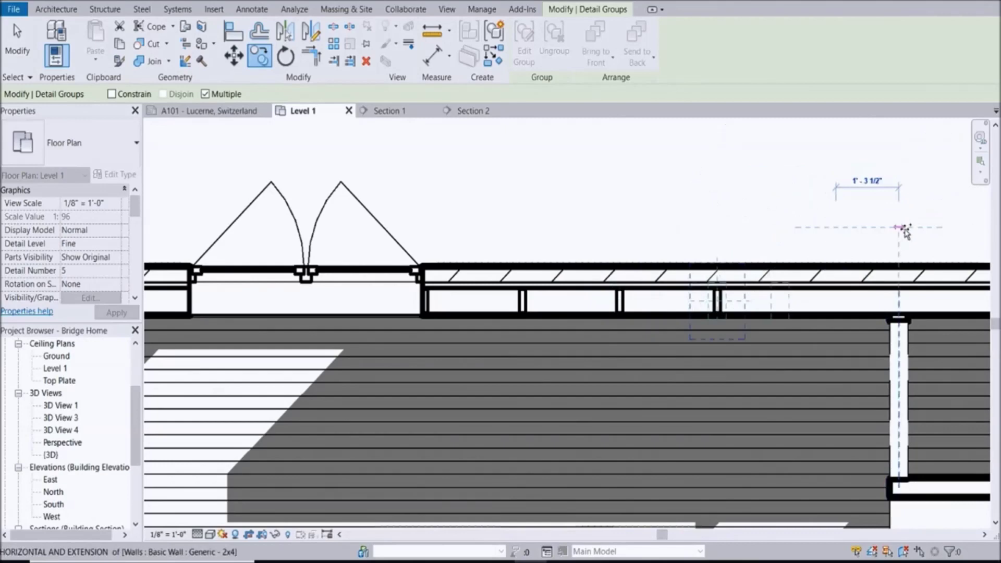
pyautogui.write('24')
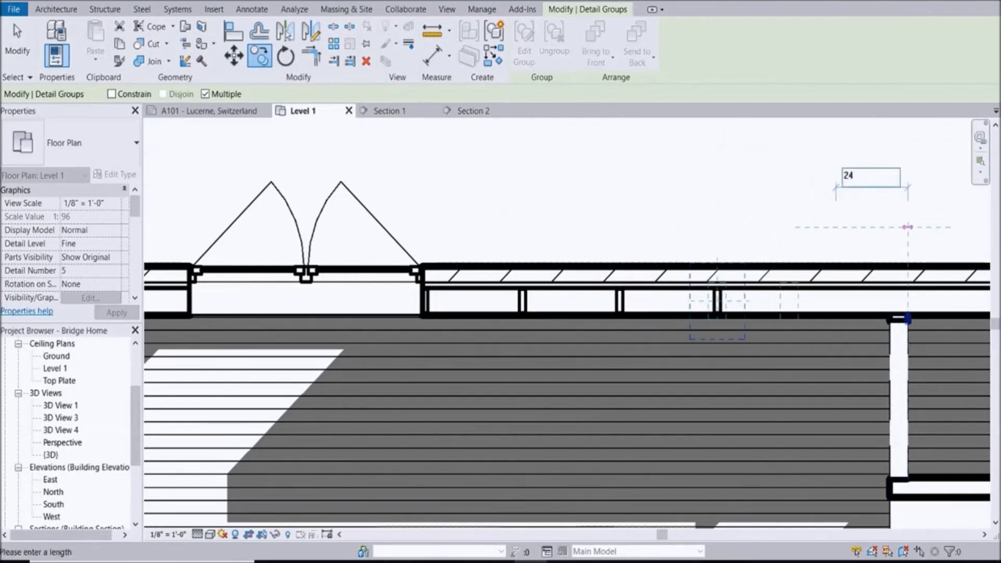
pyautogui.press('Return')
pyautogui.press('Escape')
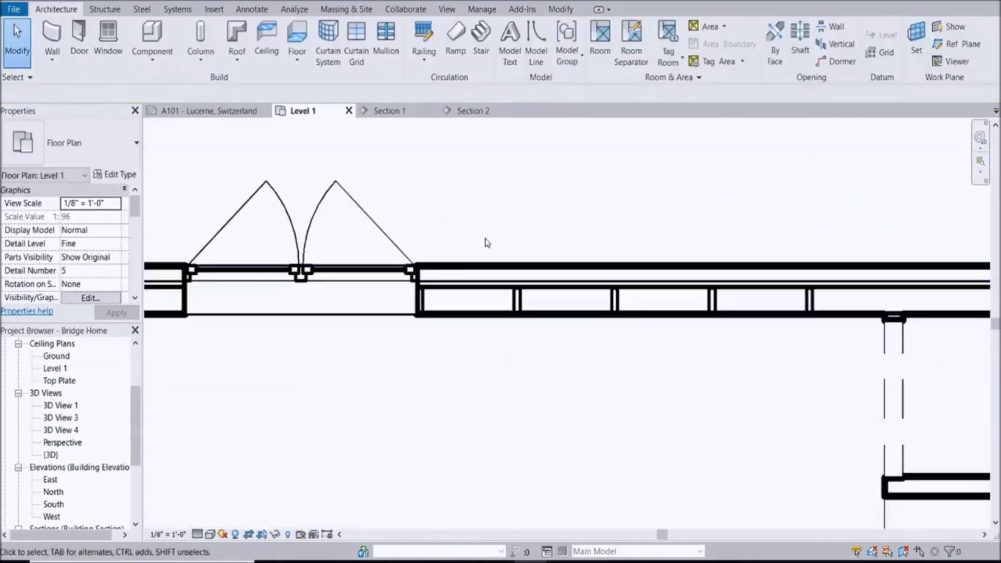
pyautogui.scroll(-2, 485, 243)
pyautogui.scroll(4, 480, 272)
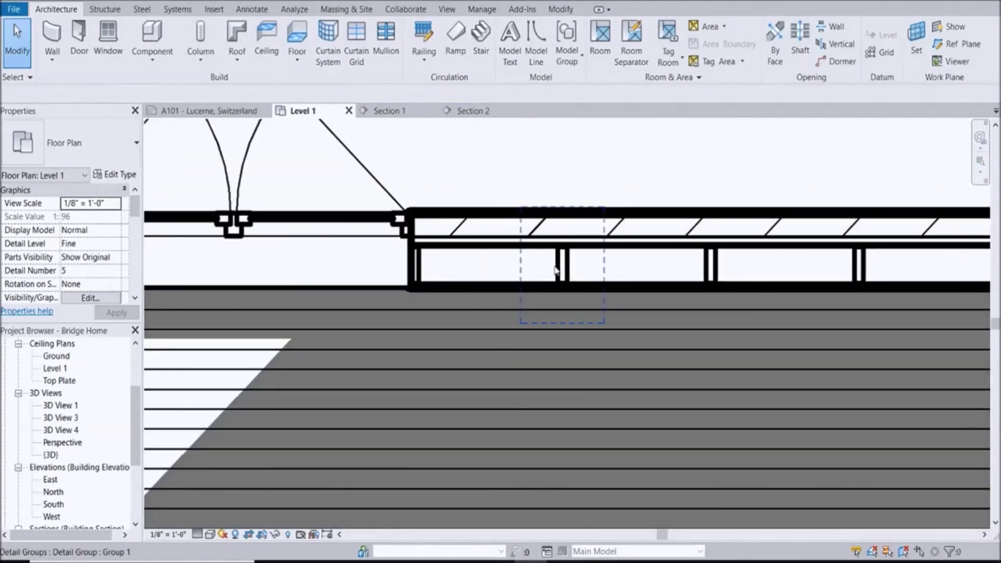
pyautogui.scroll(-2, 574, 271)
pyautogui.moveTo(617, 271); pyautogui.dragTo(470, 277, button='middle')
pyautogui.scroll(-2, 469, 278)
pyautogui.scroll(2, 472, 279)
pyautogui.scroll(-2, 480, 282)
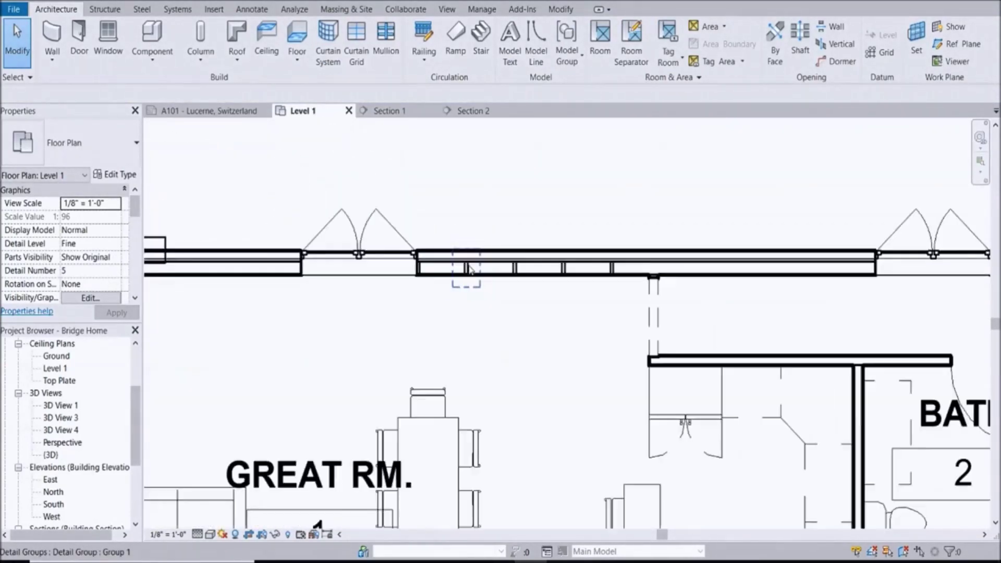
pyautogui.scroll(2, 464, 275)
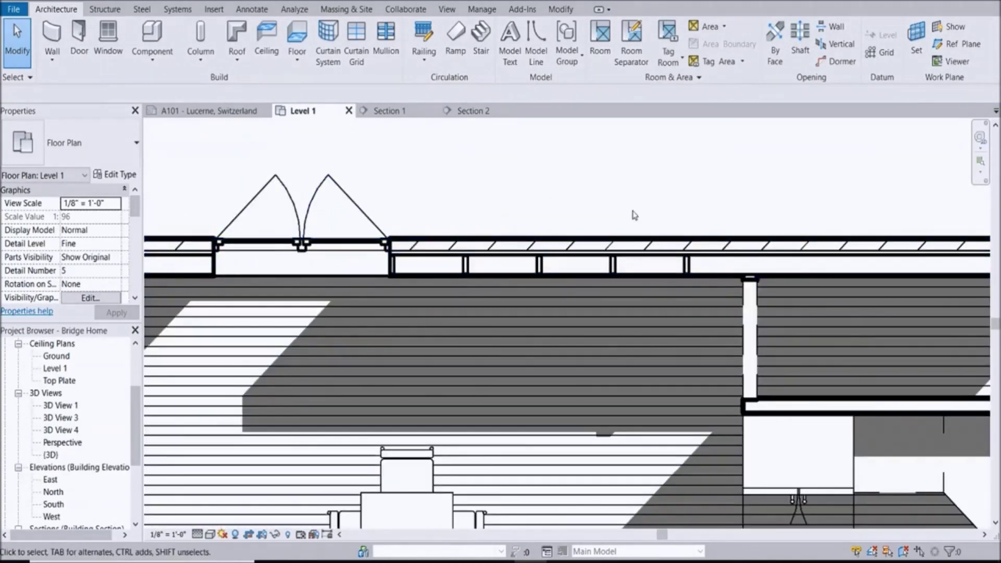
pyautogui.scroll(3, 403, 244)
pyautogui.scroll(-2, 440, 212)
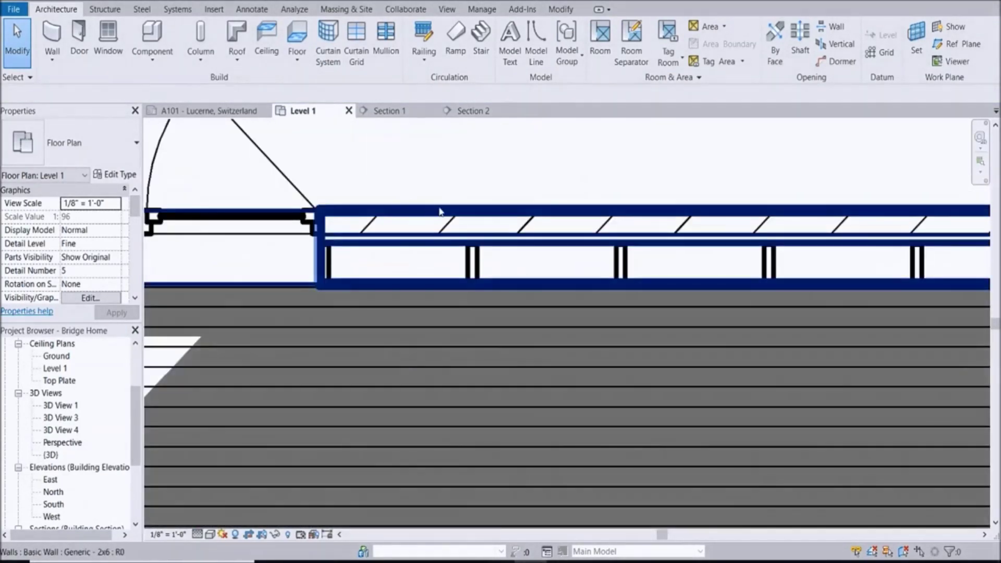
pyautogui.scroll(1, 522, 232)
pyautogui.scroll(1, 522, 232)
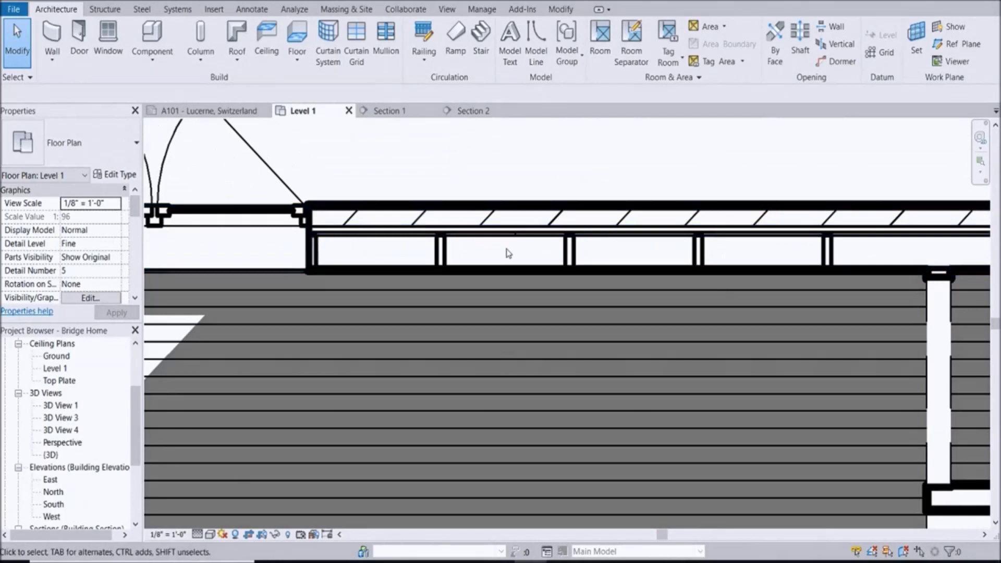
pyautogui.scroll(3, 469, 253)
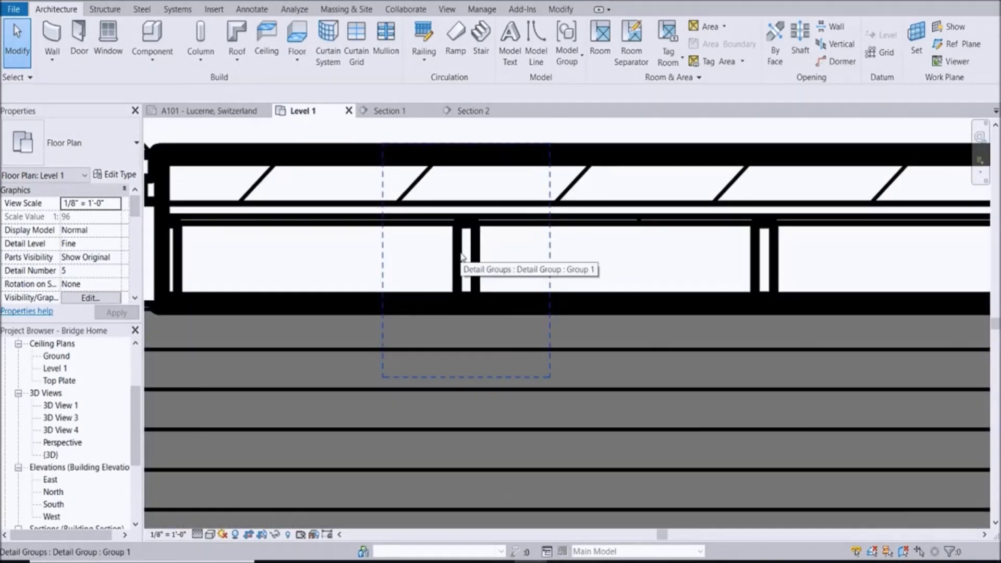
pyautogui.scroll(2, 461, 256)
pyautogui.scroll(-2, 462, 258)
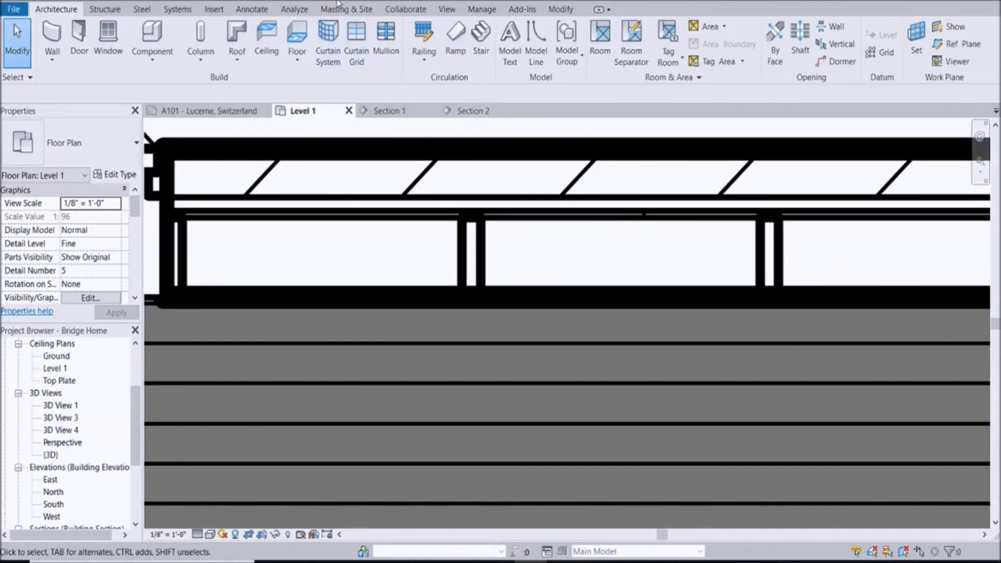
# Reopen Line Styles from Manage > Additional Settings.
pyautogui.click(479, 10)
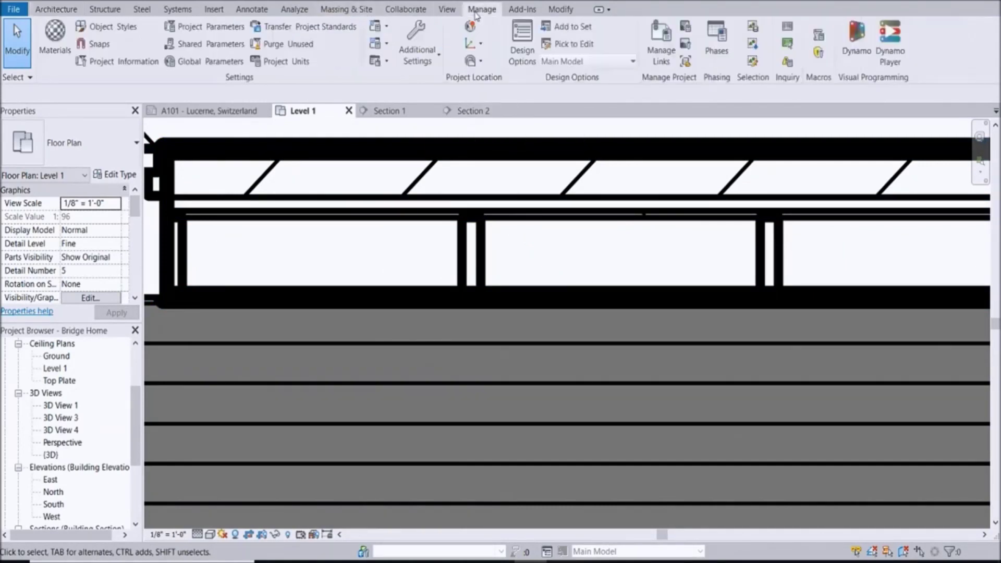
pyautogui.click(437, 61)
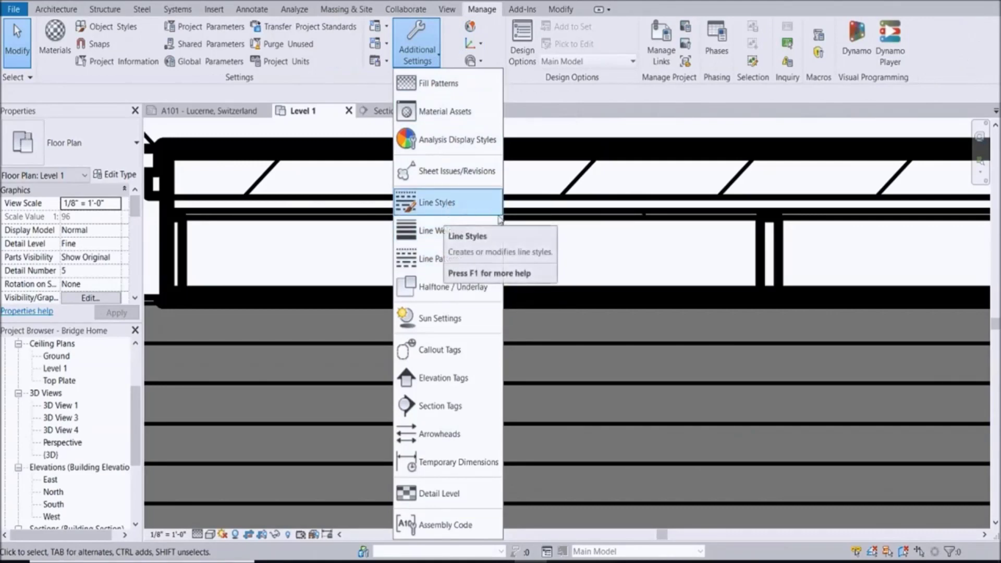
pyautogui.click(446, 204)
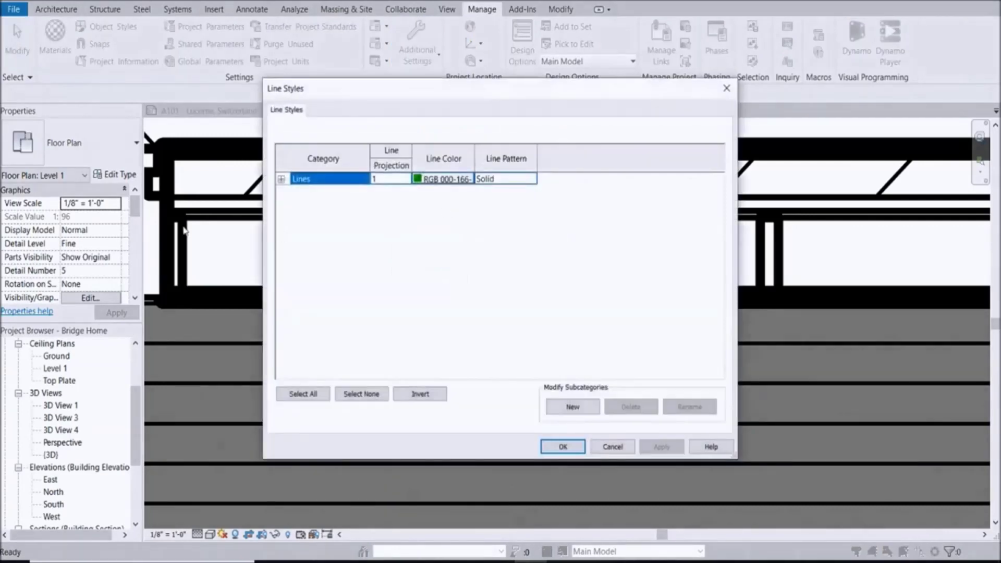
# Under Lines, change the 2x6 Stud projection line weight from 3 to 1.
pyautogui.click(281, 179)
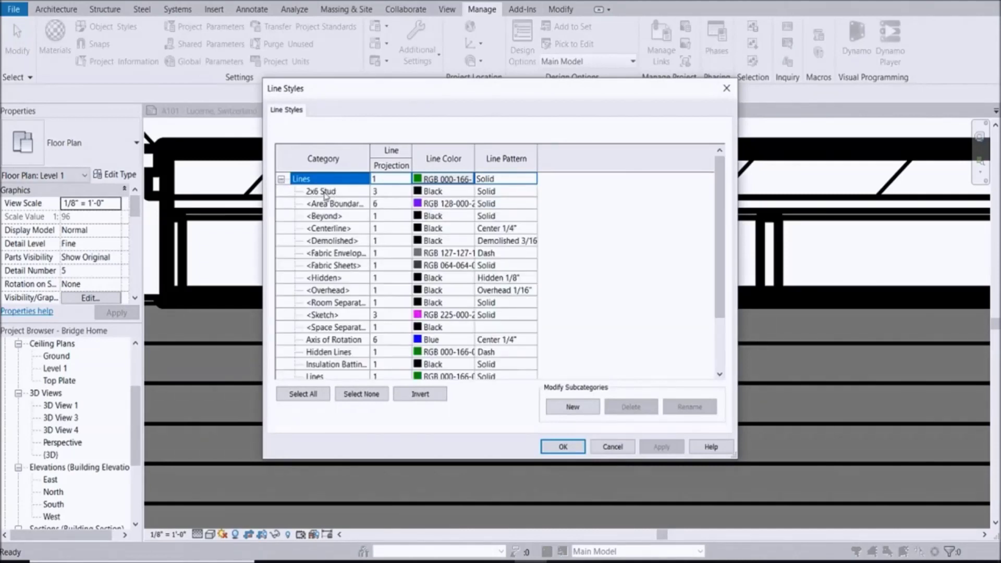
pyautogui.click(378, 191)
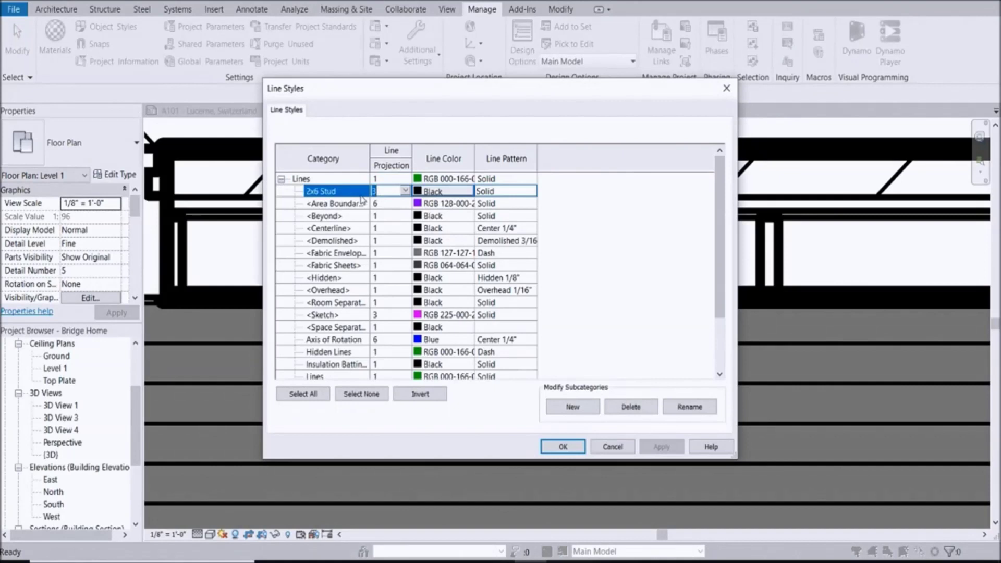
pyautogui.write('1')
pyautogui.press('Escape')
pyautogui.click(407, 190)
pyautogui.click(388, 207)
# Apply the 2x6 Stud line weight change and close Line Styles.
pyautogui.click(563, 446)
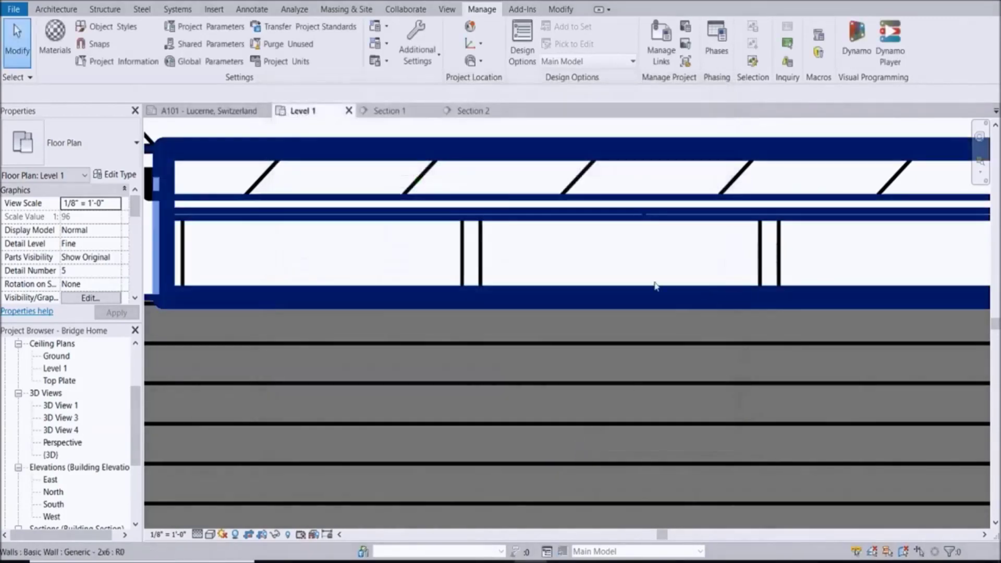
pyautogui.scroll(-1, 485, 260)
pyautogui.scroll(-2, 485, 260)
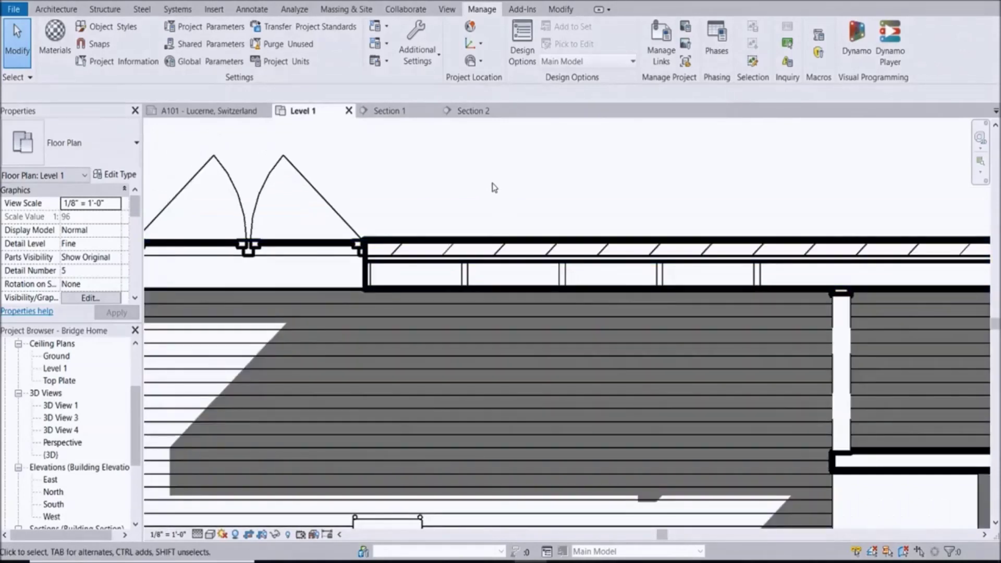
pyautogui.scroll(3, 492, 260)
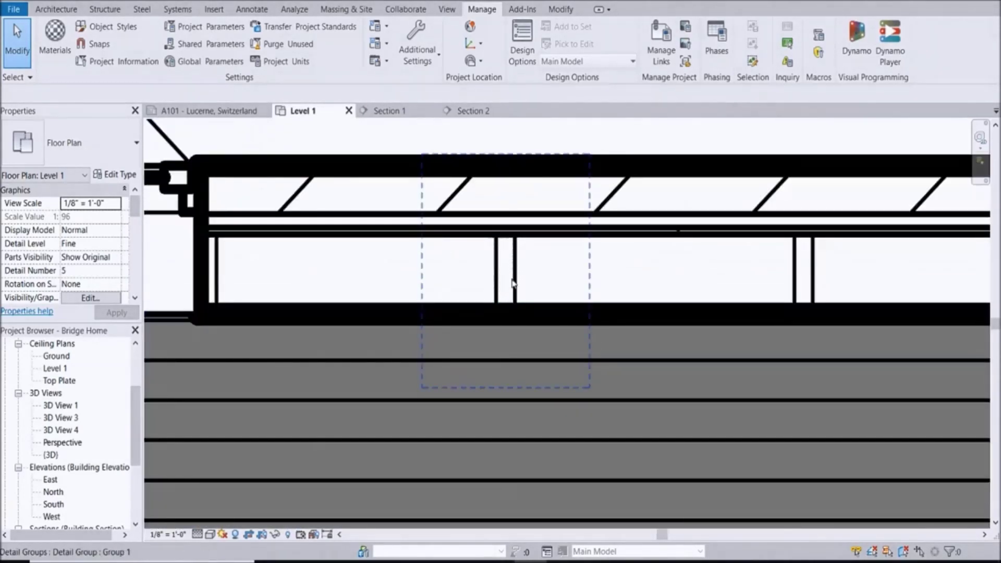
# Select the stud detail group and enter Edit Group mode.
pyautogui.click(500, 265)
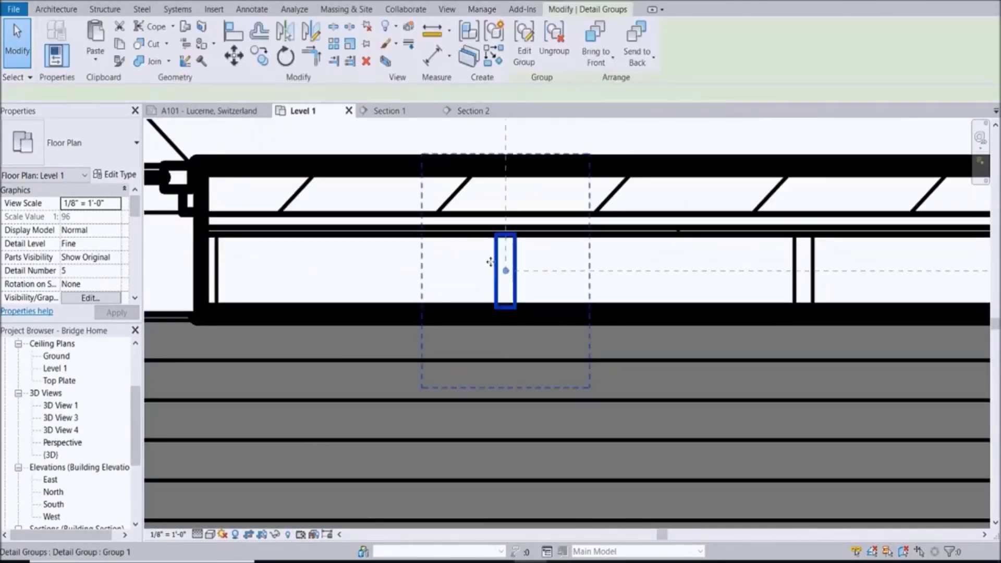
pyautogui.scroll(3, 548, 277)
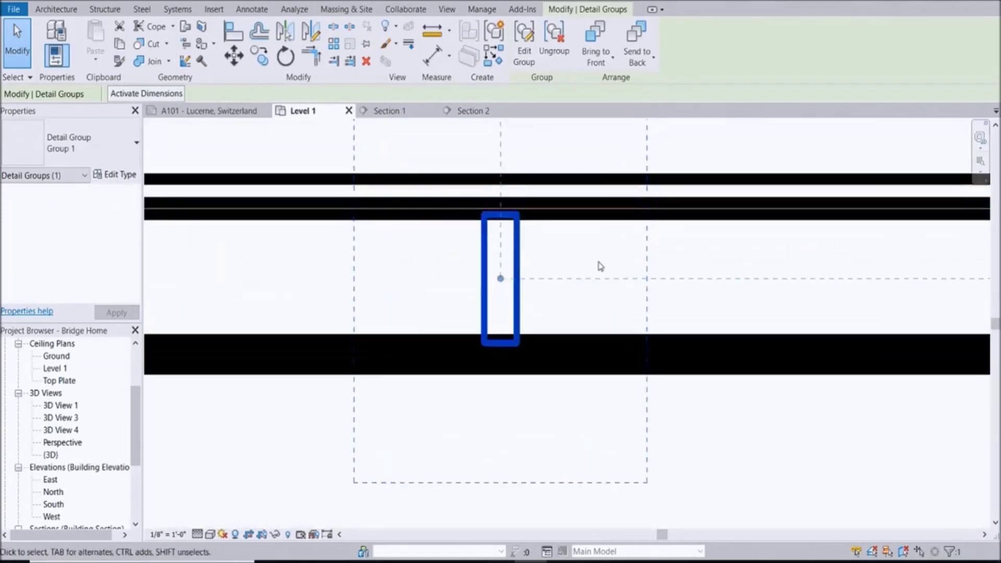
pyautogui.press('Escape')
pyautogui.click(487, 244)
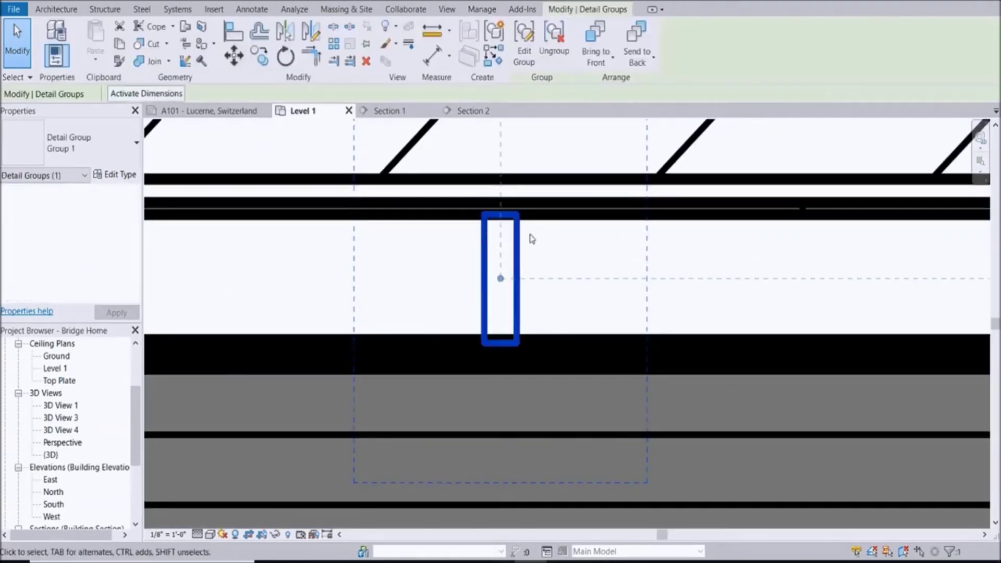
pyautogui.click(525, 45)
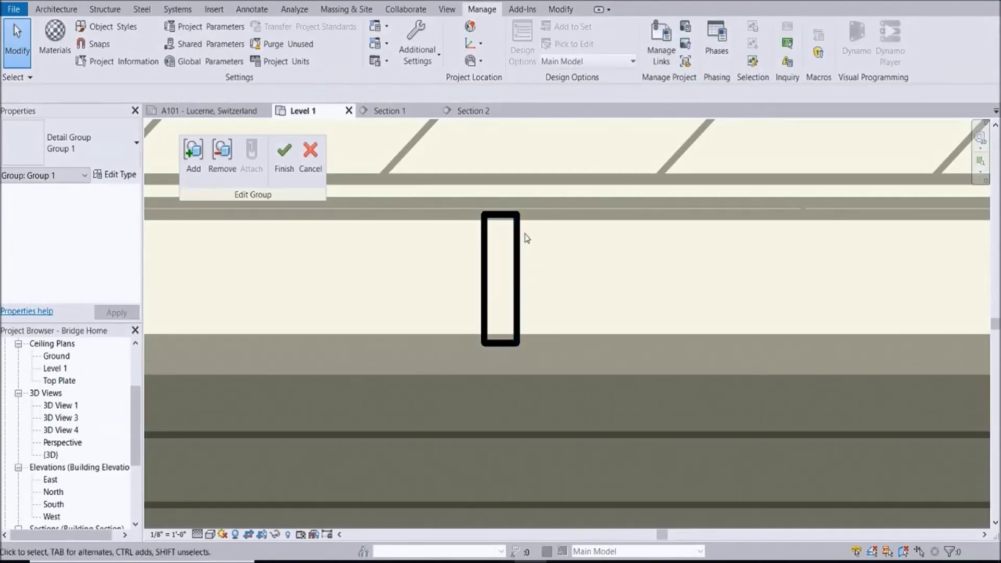
# Draw two corner-to-corner 2x6 Stud diagonals across the stud rectangle, forming an X.
pyautogui.press('d')
pyautogui.press('l')
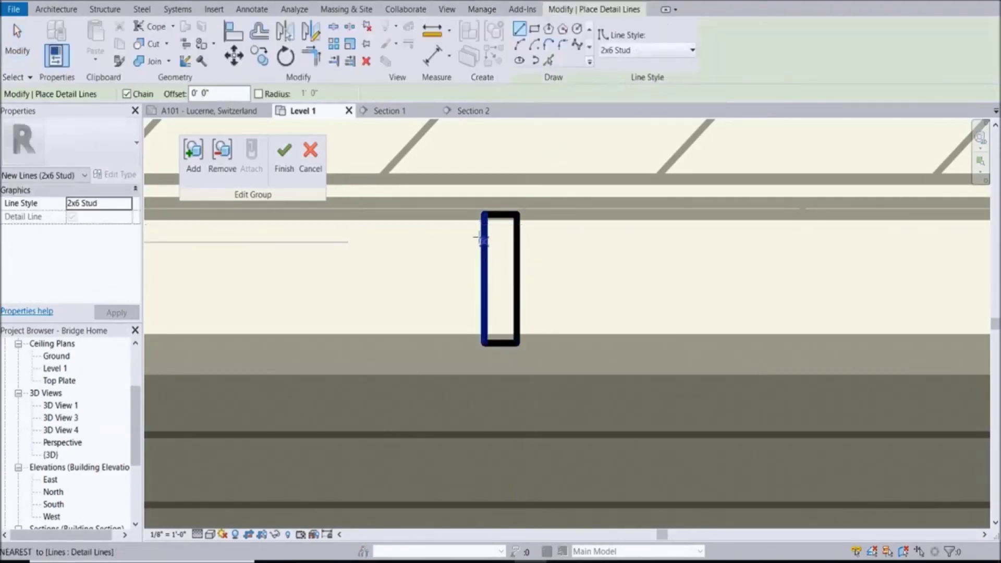
pyautogui.click(483, 213)
pyautogui.click(518, 344)
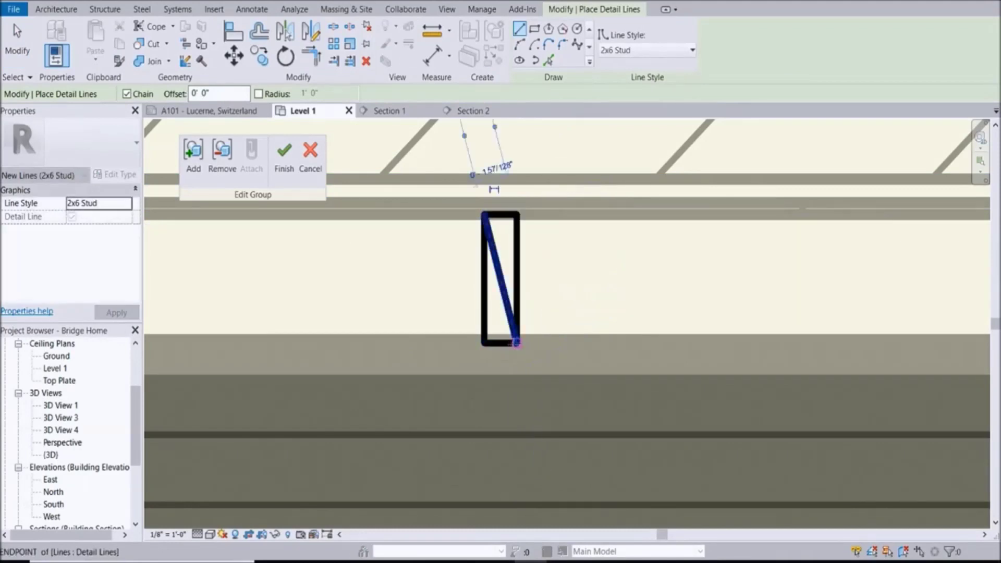
pyautogui.click(484, 343)
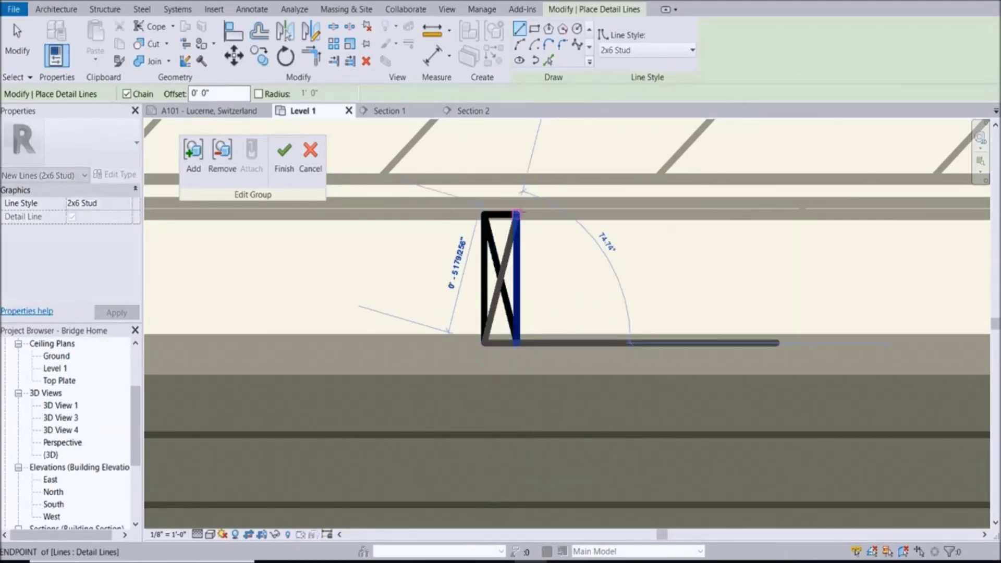
pyautogui.click(518, 214)
pyautogui.press('Escape')
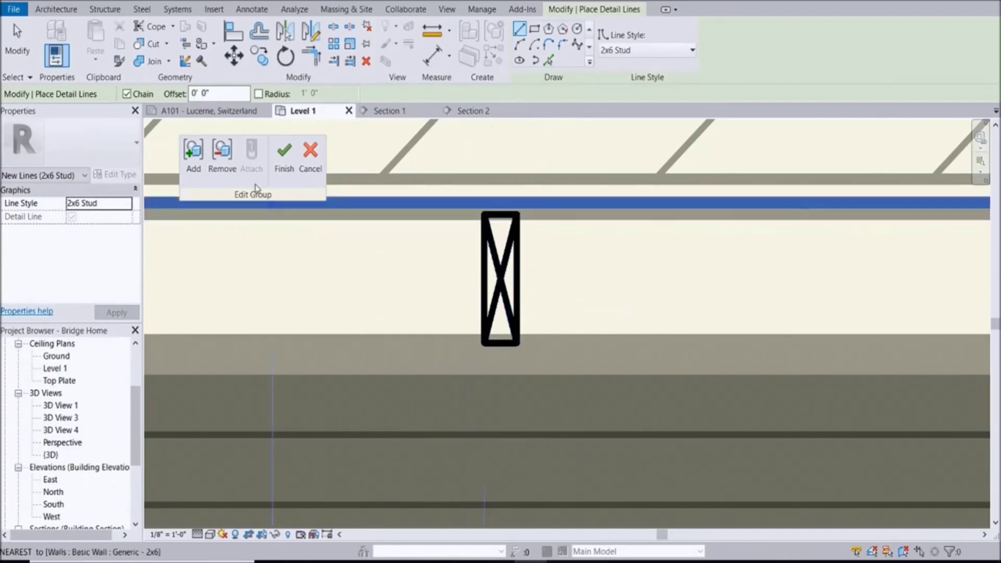
# Finish editing Group 1 and clear the selection.
pyautogui.click(284, 154)
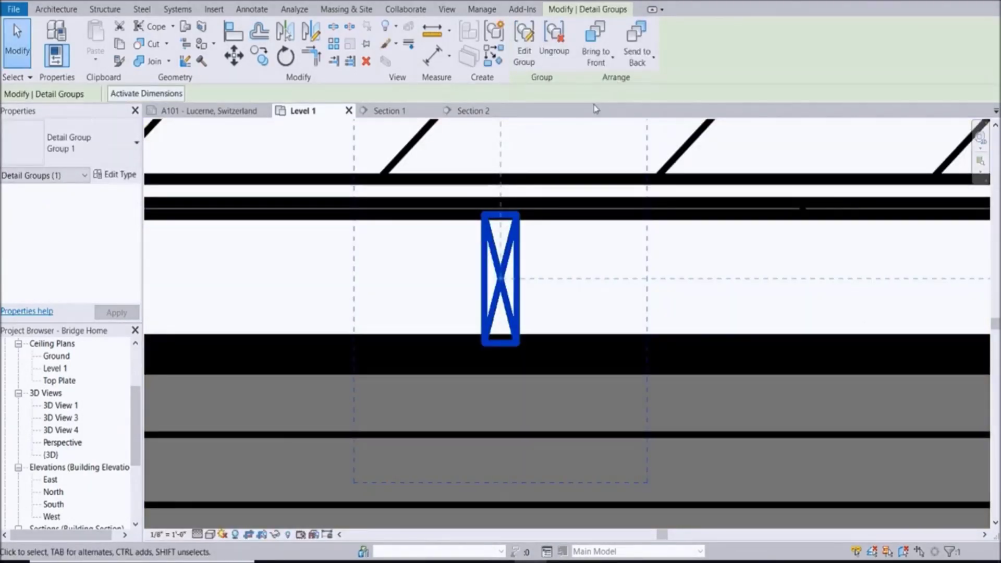
pyautogui.scroll(-6, 513, 231)
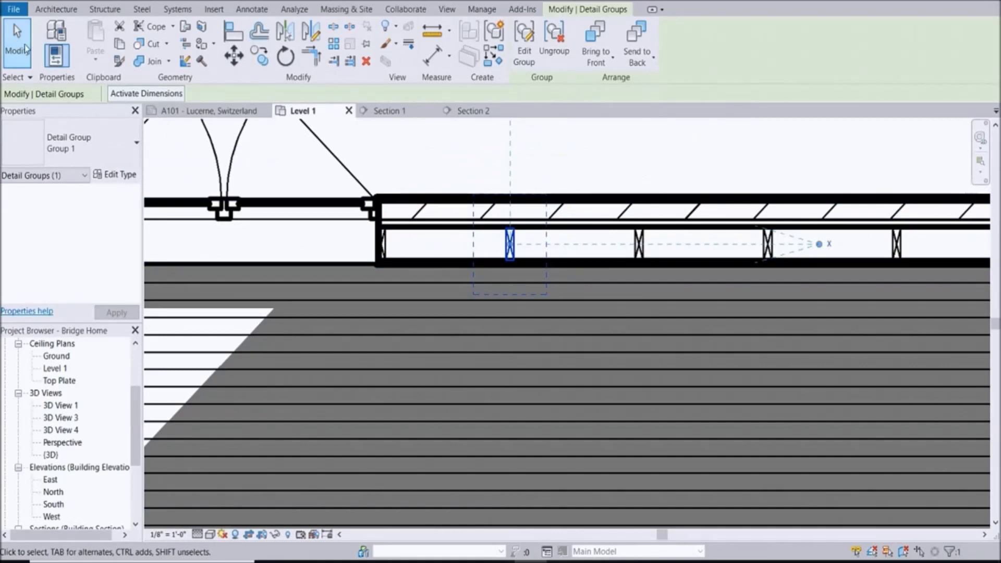
pyautogui.click(17, 44)
pyautogui.scroll(-3, 447, 234)
pyautogui.scroll(2, 447, 234)
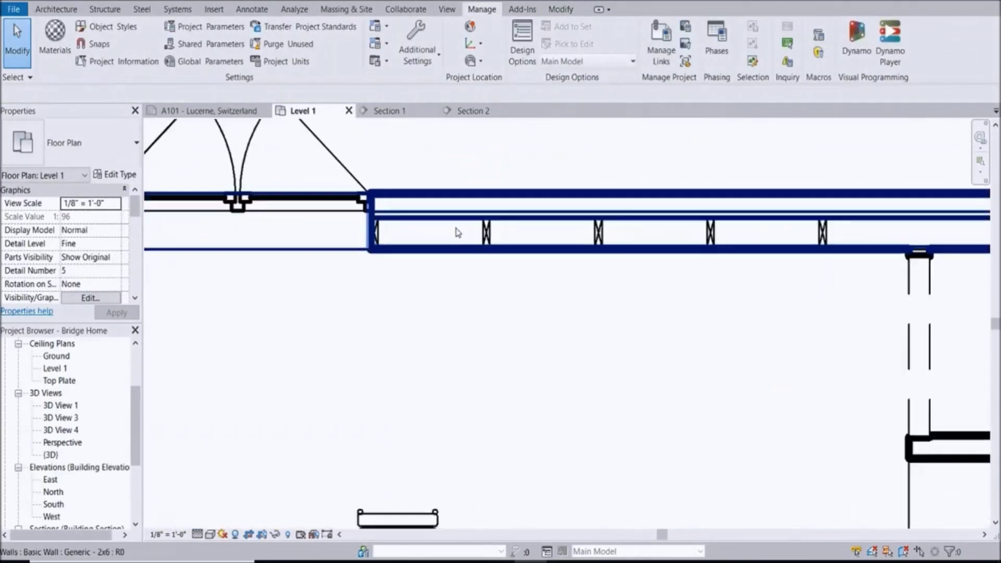
pyautogui.scroll(-3, 617, 239)
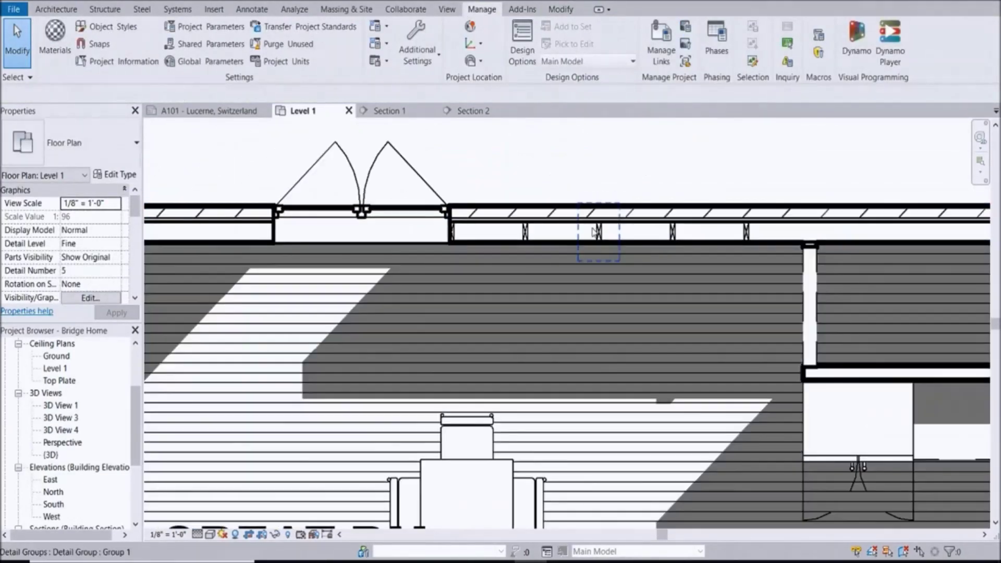
pyautogui.scroll(5, 471, 248)
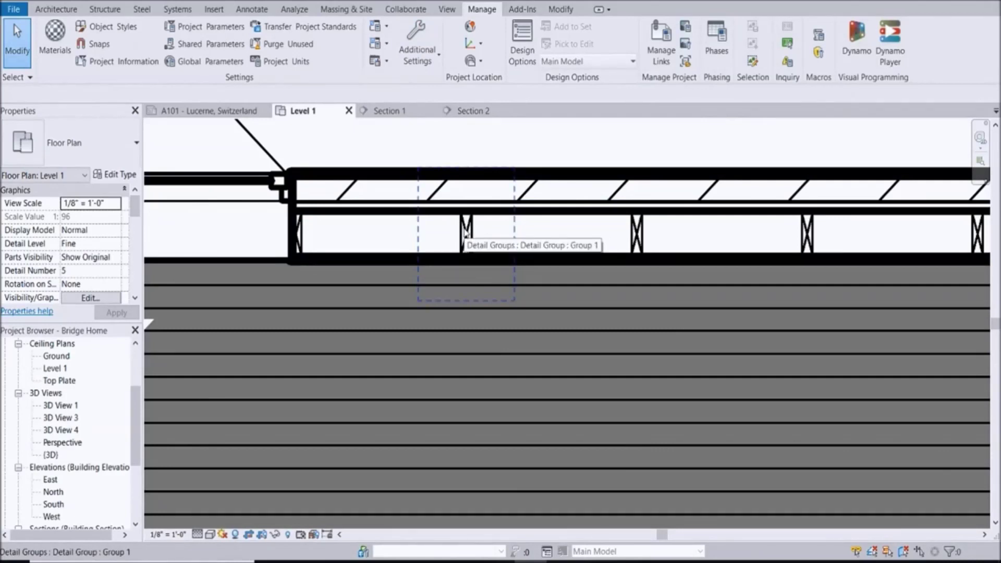
# Switch to sheet A101 - Lucerne, Switzerland and zoom to fit with ZF.
pyautogui.click(209, 111)
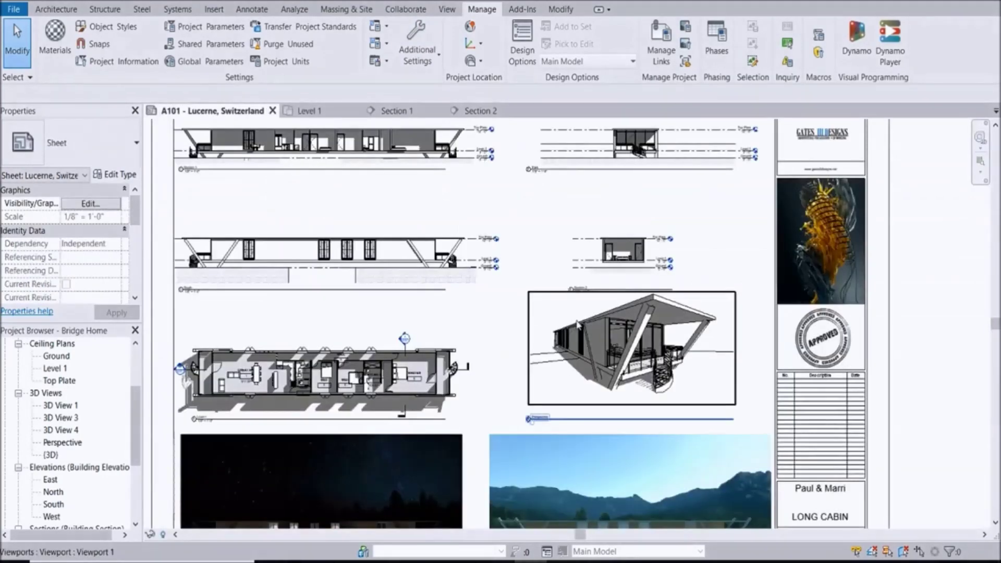
pyautogui.press('z')
pyautogui.press('f')
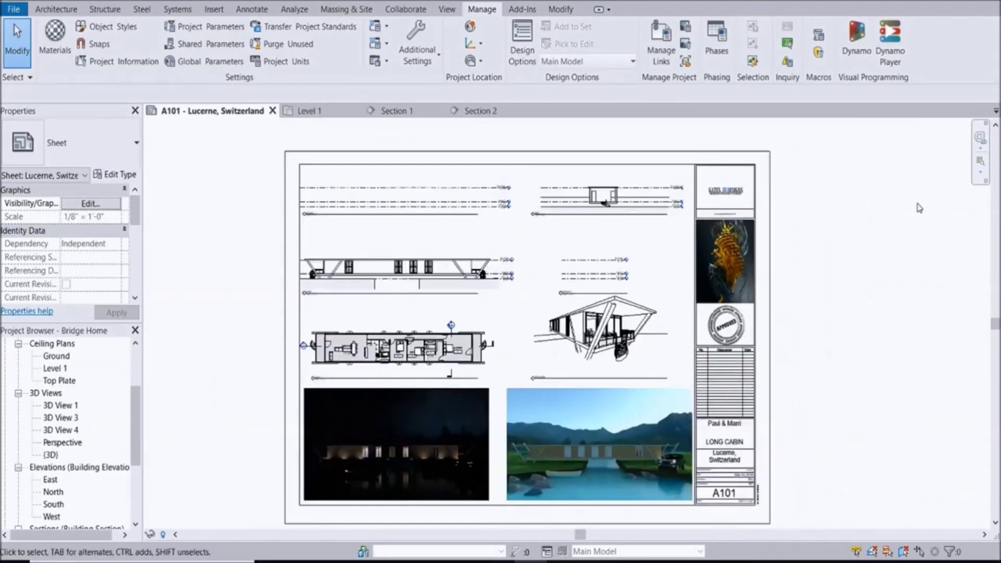